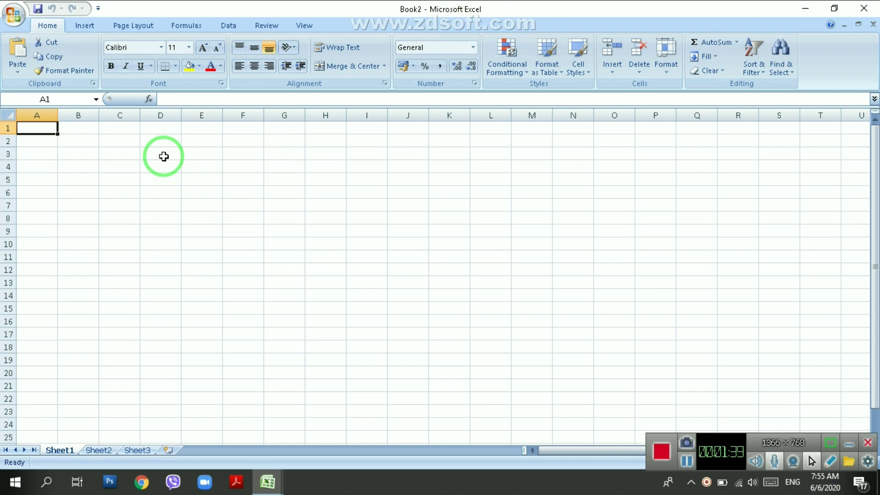
pyautogui.click(282, 179)
pyautogui.click(365, 243)
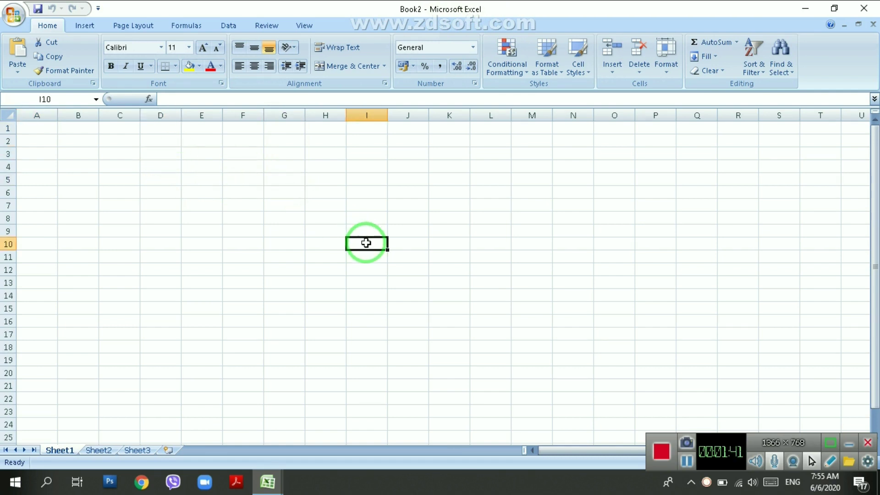
pyautogui.click(224, 271)
pyautogui.click(293, 206)
pyautogui.click(737, 255)
pyautogui.click(734, 204)
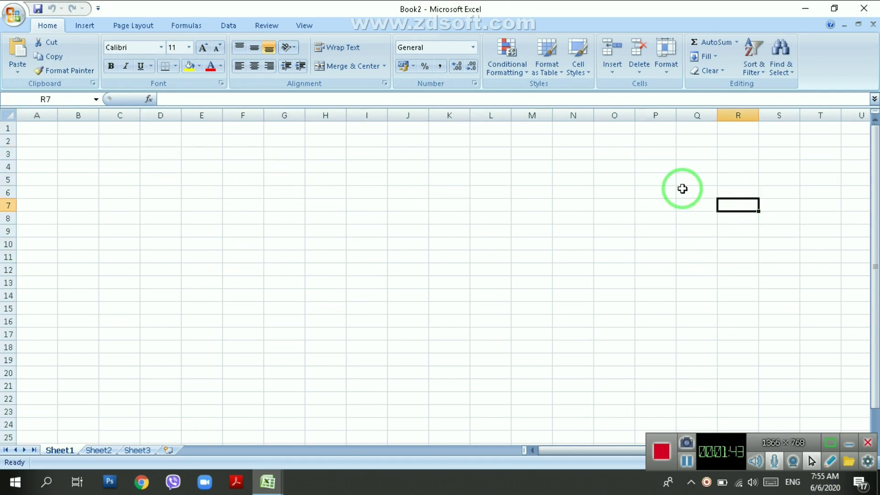
pyautogui.click(573, 165)
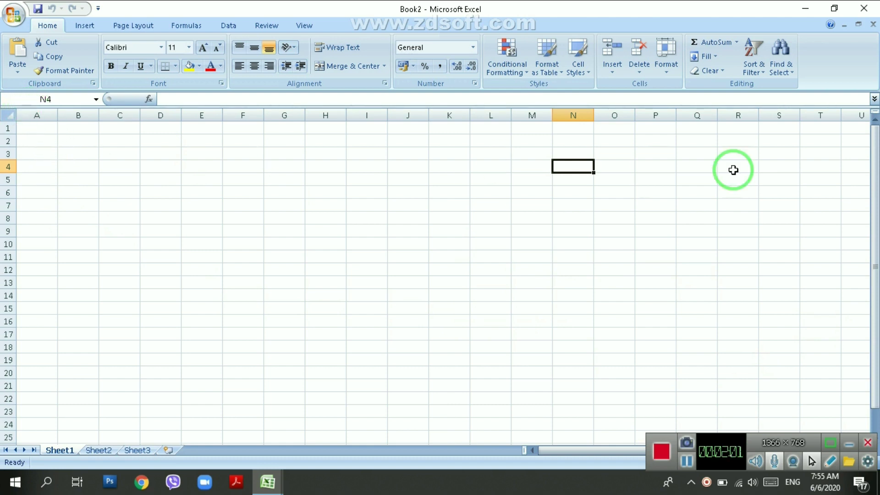
pyautogui.click(47, 115)
# Select each column from B through P in turn across the header row.
pyautogui.click(81, 115)
pyautogui.click(128, 116)
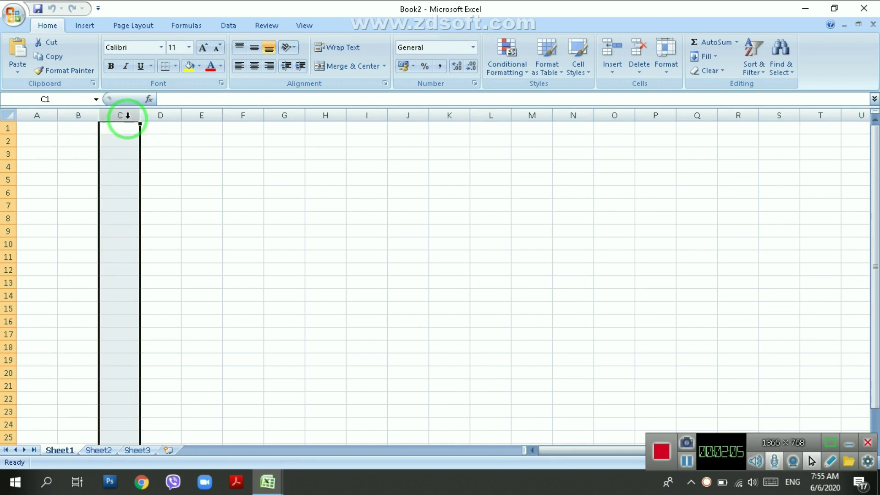
pyautogui.click(169, 115)
pyautogui.click(207, 115)
pyautogui.click(251, 114)
pyautogui.click(280, 112)
pyautogui.click(321, 112)
pyautogui.click(359, 112)
pyautogui.click(416, 123)
pyautogui.click(415, 112)
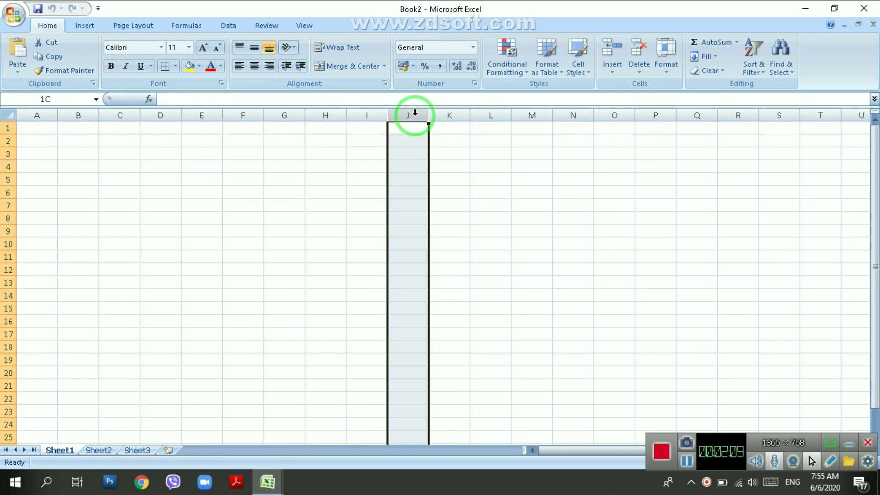
pyautogui.click(462, 115)
pyautogui.click(501, 115)
pyautogui.click(542, 115)
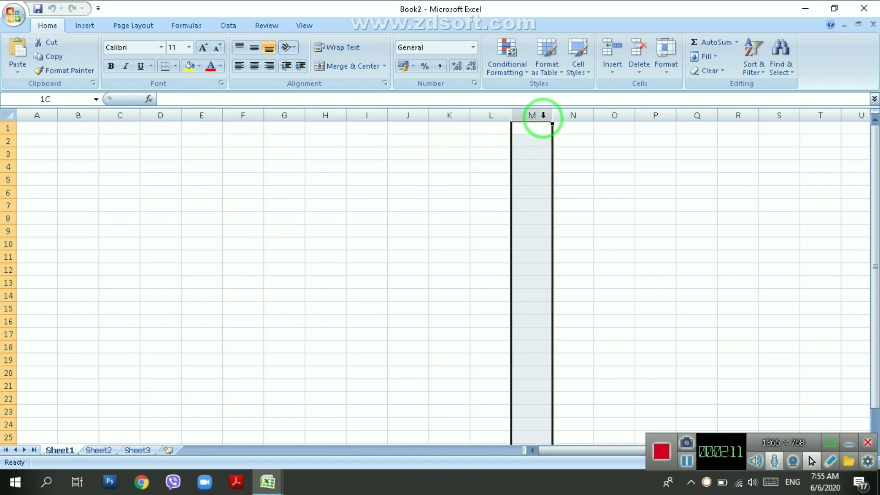
pyautogui.click(572, 114)
pyautogui.click(642, 114)
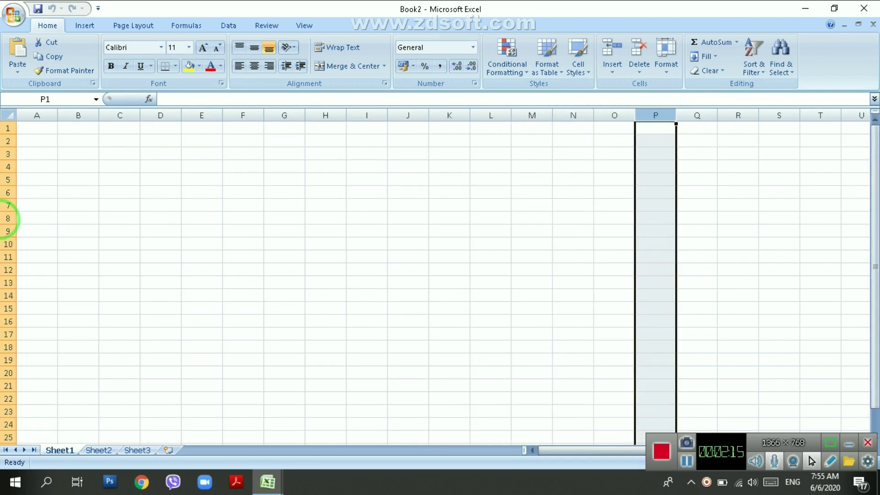
# Select rows 1 and 5, make row 6 slightly taller, then select column A and row 2.
pyautogui.click(9, 130)
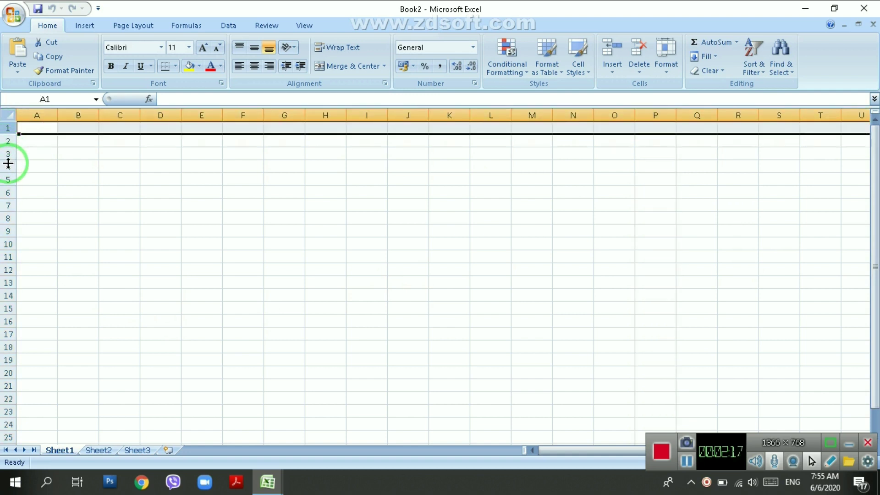
pyautogui.click(7, 179)
pyautogui.moveTo(8, 201); pyautogui.dragTo(8, 201)
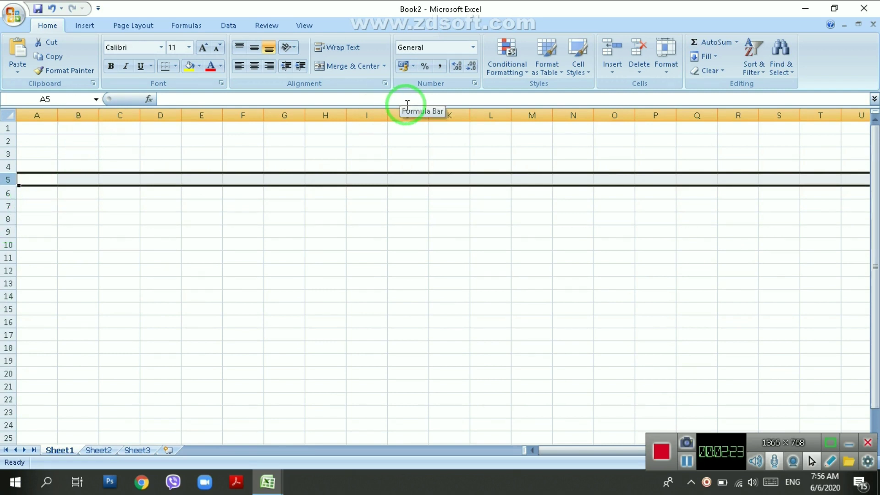
pyautogui.click(36, 115)
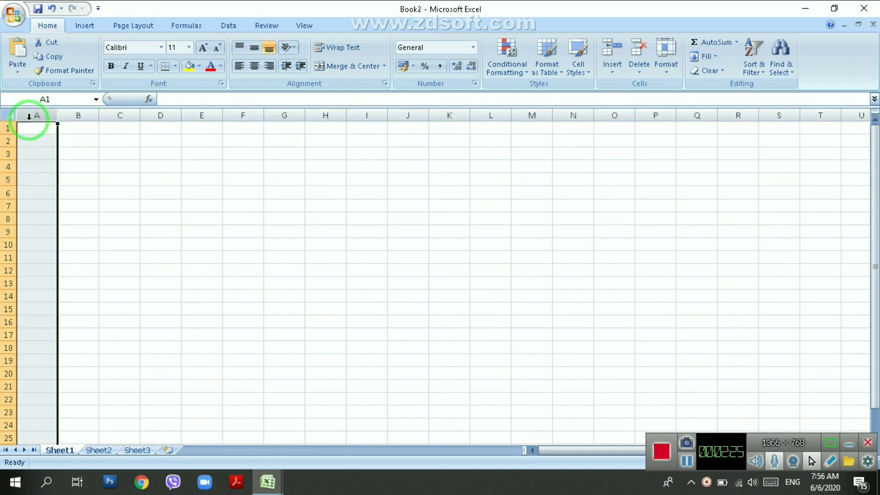
pyautogui.click(8, 142)
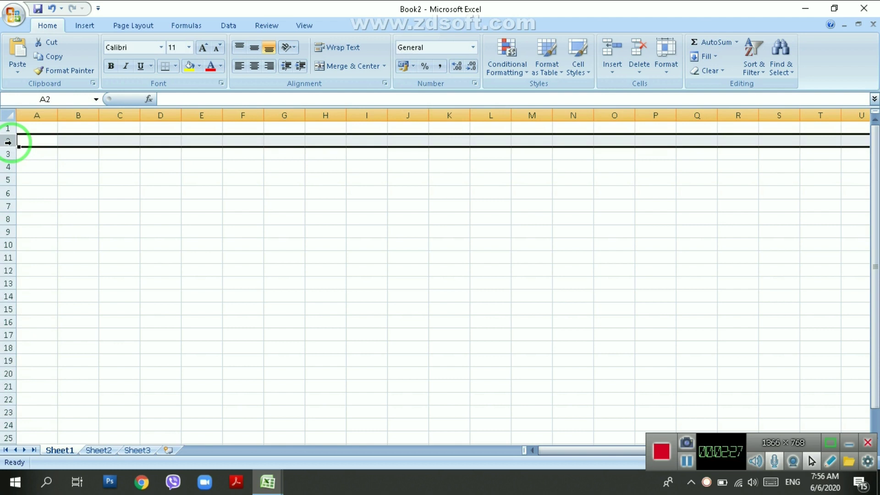
# Move through cells A1–F1, A2, B3, D3, B4 and I7 on the blank sheet.
pyautogui.click(36, 129)
pyautogui.click(69, 129)
pyautogui.click(126, 128)
pyautogui.click(169, 130)
pyautogui.click(197, 130)
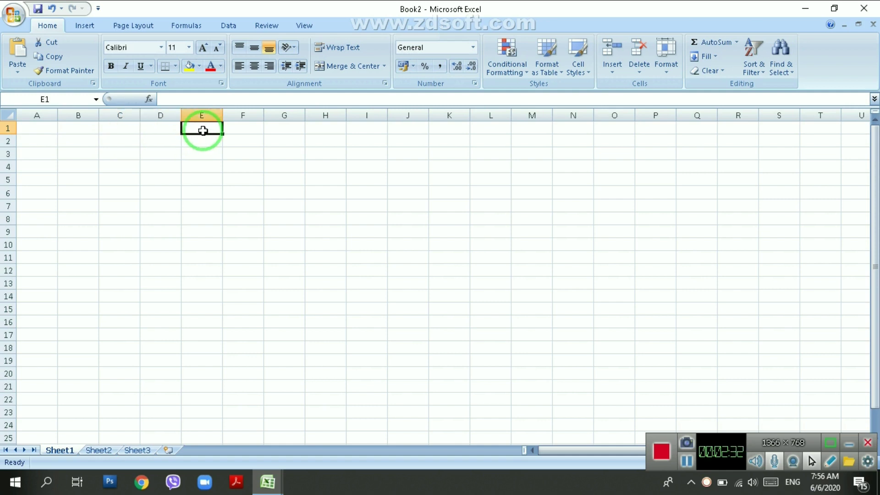
pyautogui.click(251, 122)
pyautogui.click(39, 142)
pyautogui.click(78, 153)
pyautogui.click(143, 152)
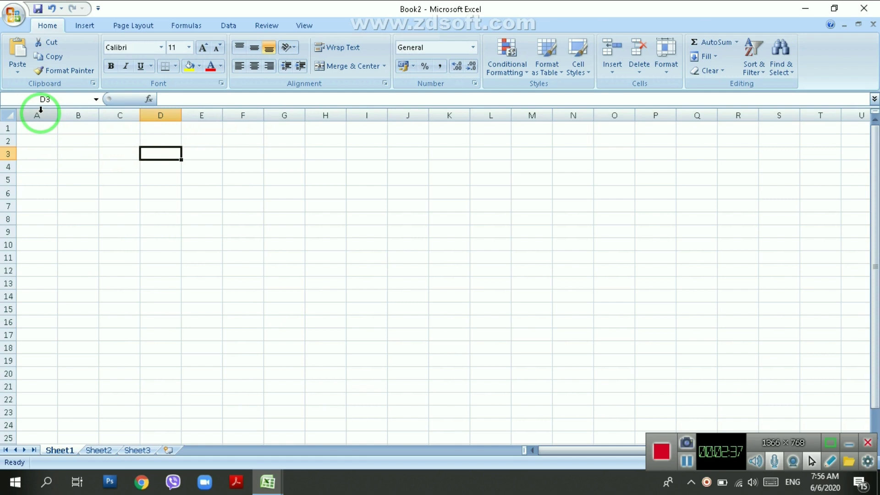
pyautogui.click(79, 166)
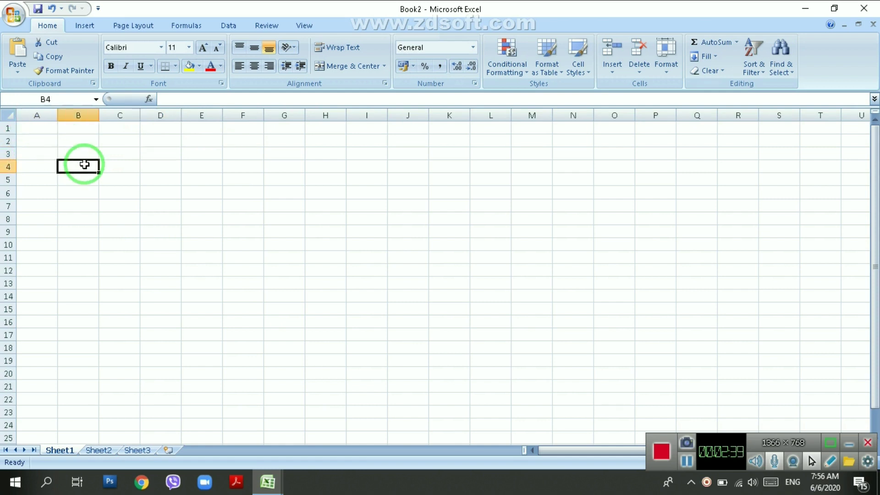
pyautogui.click(363, 211)
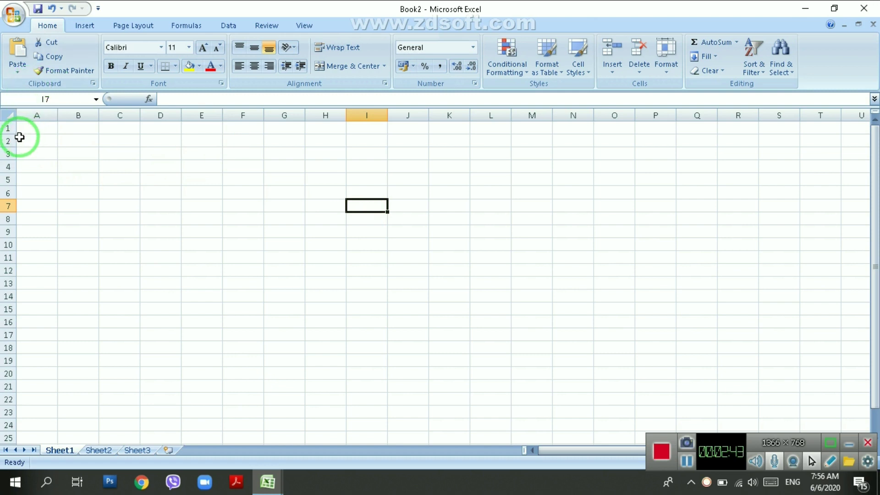
# Widen column A slightly and return to cell A1.
pyautogui.click(29, 114)
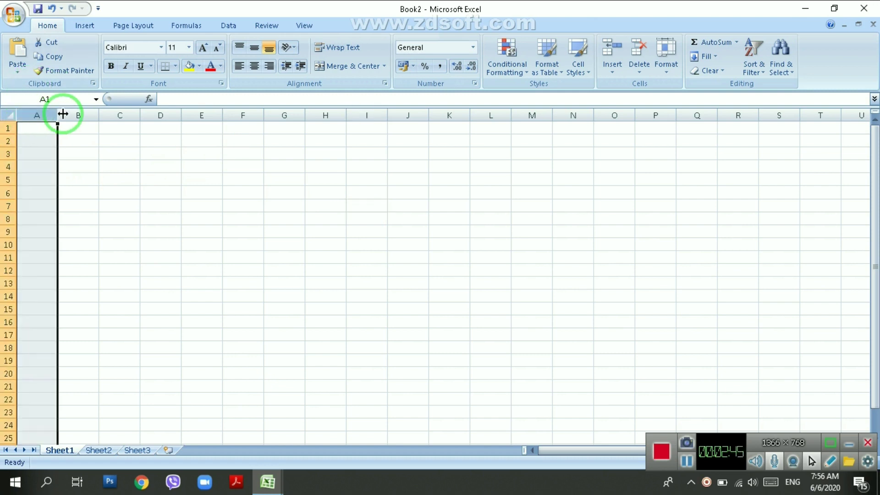
pyautogui.moveTo(60, 115); pyautogui.dragTo(61, 114)
pyautogui.click(85, 110)
pyautogui.click(42, 127)
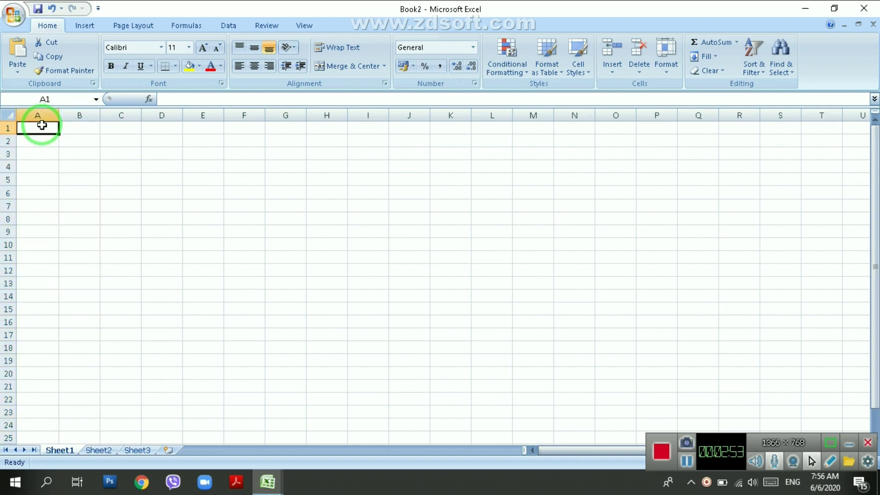
pyautogui.hotkey('ctrl', 'Right')
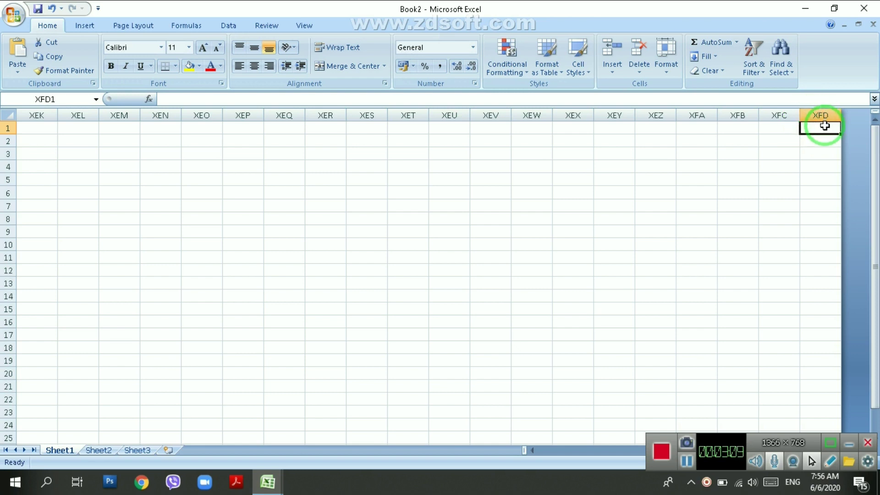
pyautogui.hotkey('ctrl', 'Home')
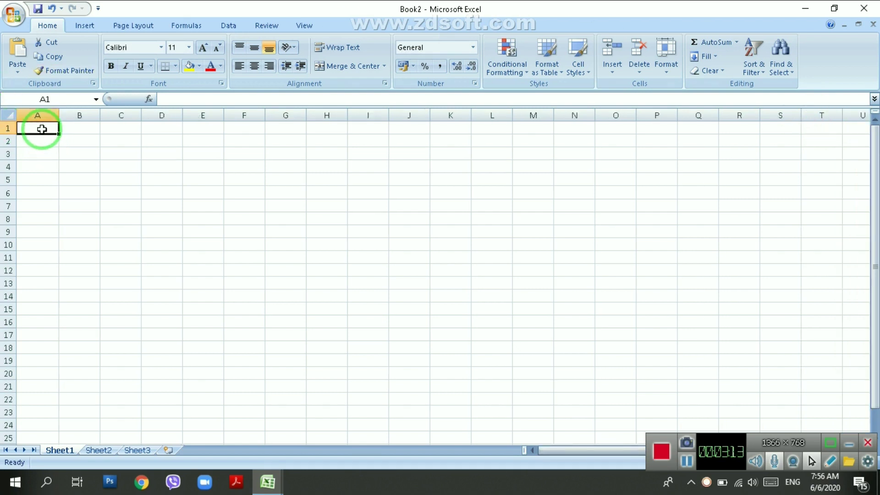
pyautogui.hotkey('ctrl', 'Right')
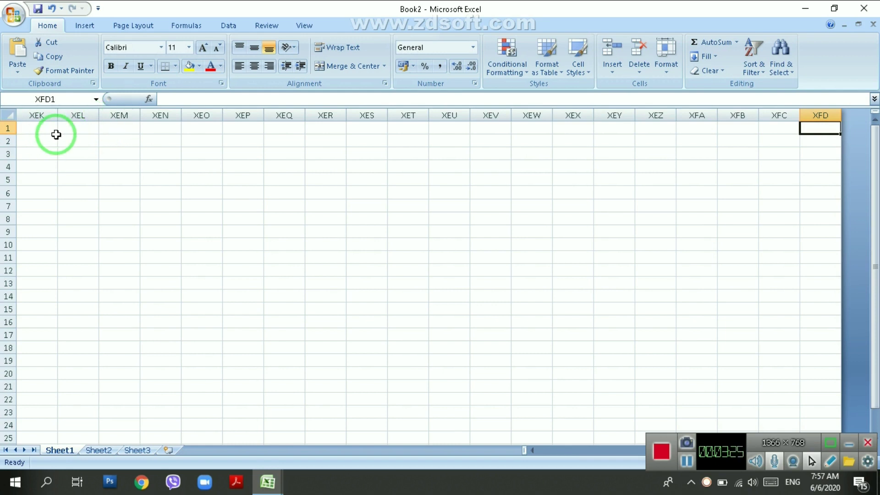
pyautogui.hotkey('ctrl', 'Home')
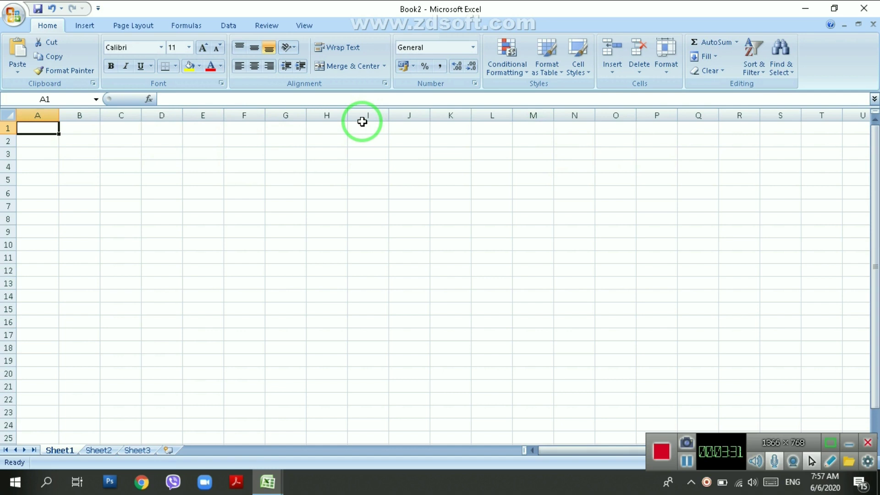
pyautogui.click(95, 450)
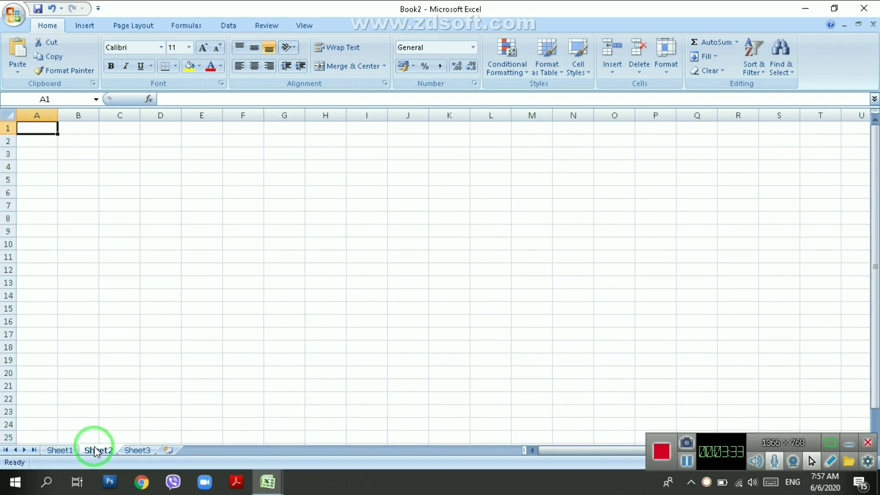
# Switch from Book2 to Book1 and show its Sheet2 with the notes.
pyautogui.scroll(-6, 247, 413)
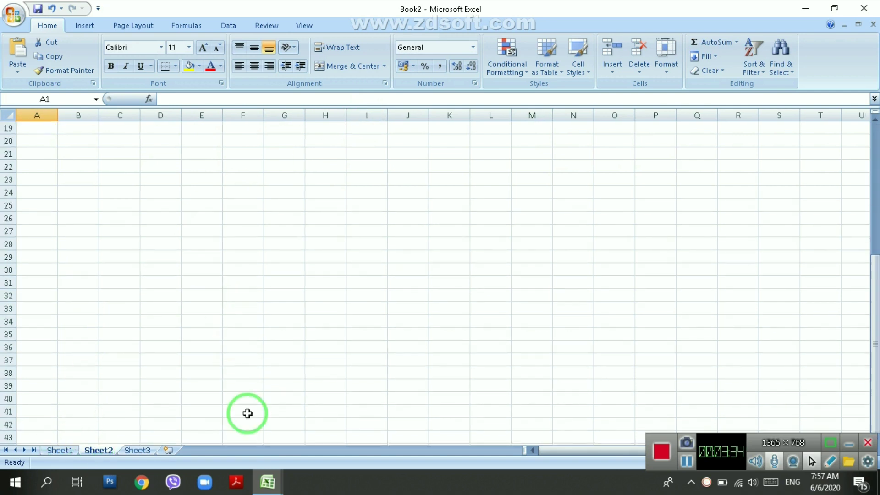
pyautogui.moveTo(267, 477)
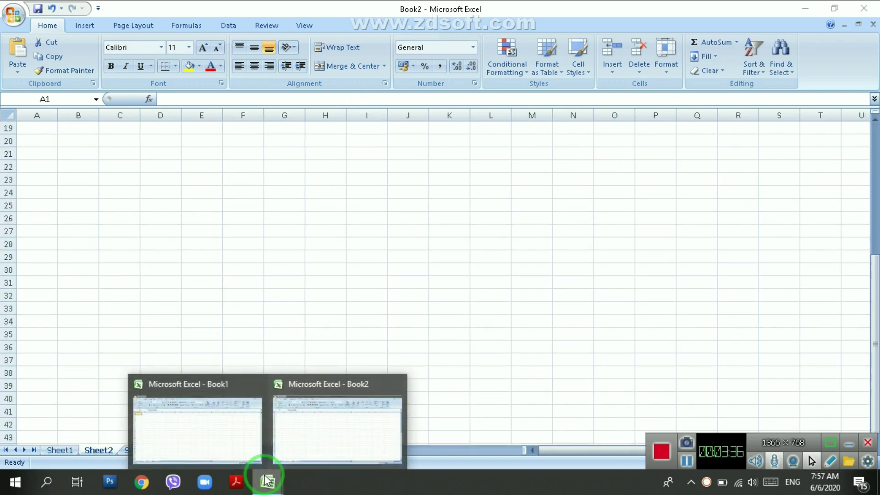
pyautogui.click(357, 429)
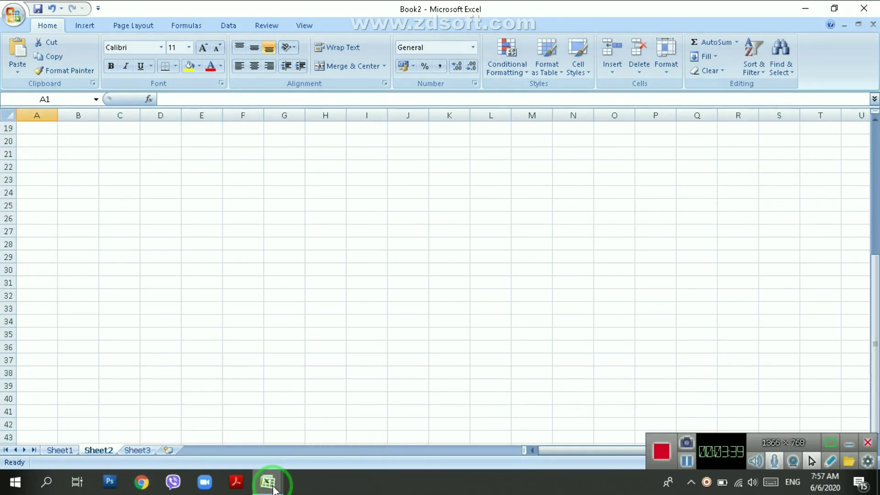
pyautogui.moveTo(273, 490)
pyautogui.click(193, 413)
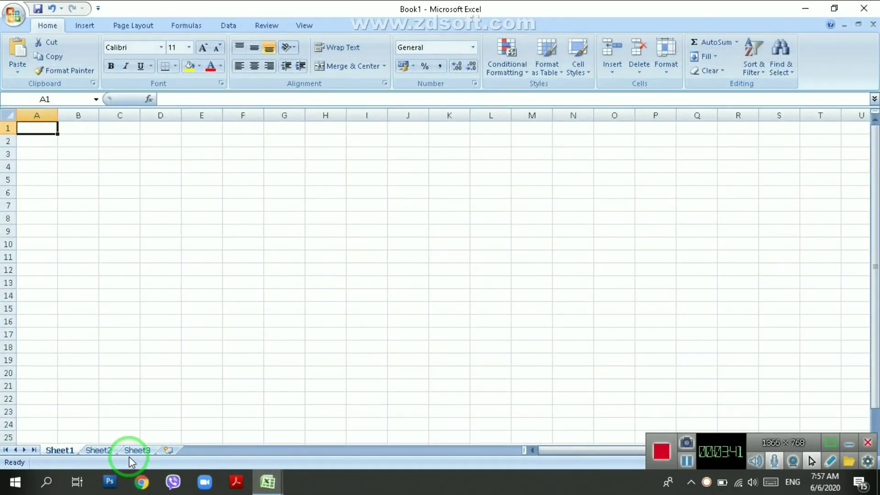
pyautogui.click(98, 450)
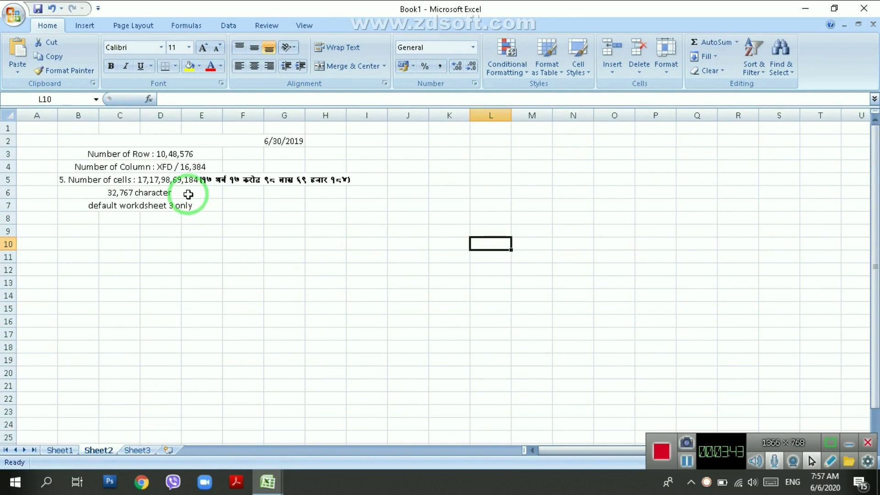
# Highlight XFD and 16,384 in B4's column-count note, commit it, and go to Sheet1.
pyautogui.click(204, 165)
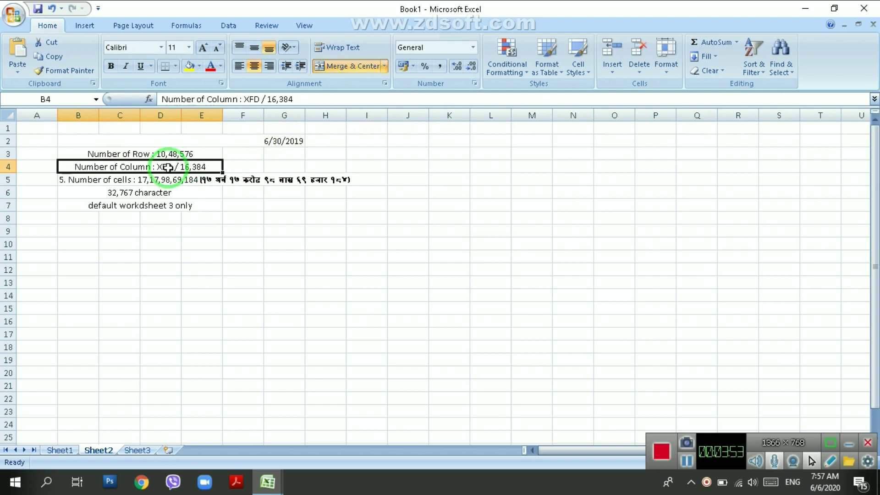
pyautogui.doubleClick(172, 165)
pyautogui.moveTo(172, 166); pyautogui.dragTo(156, 166)
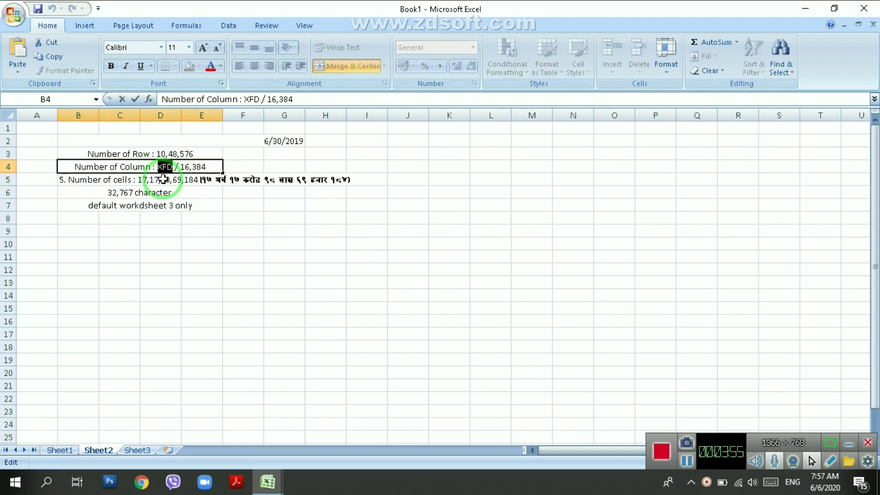
pyautogui.moveTo(181, 167); pyautogui.dragTo(208, 167)
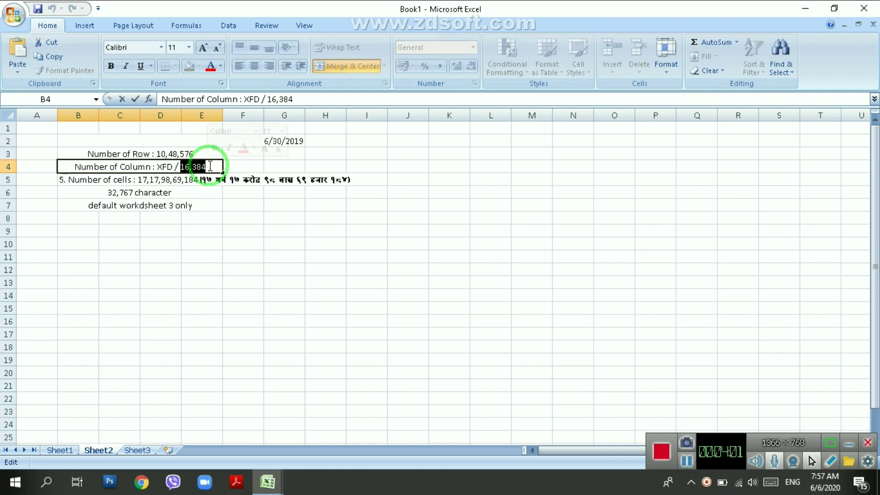
pyautogui.click(390, 229)
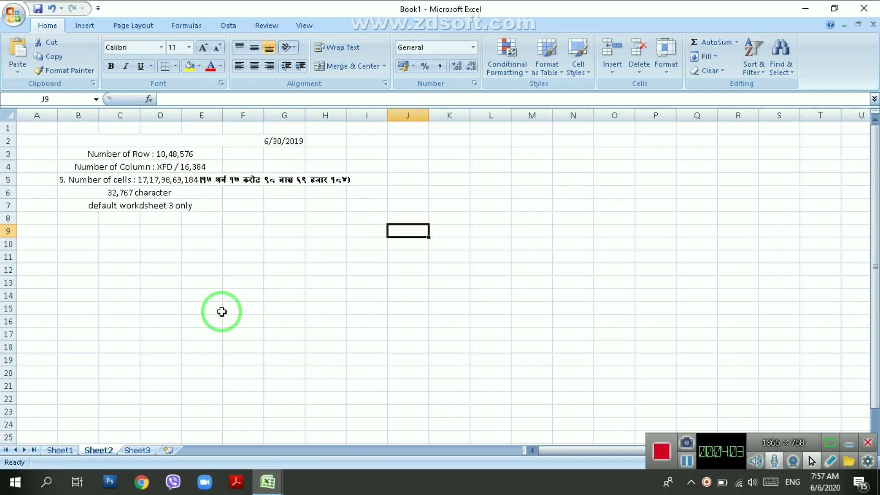
pyautogui.click(68, 451)
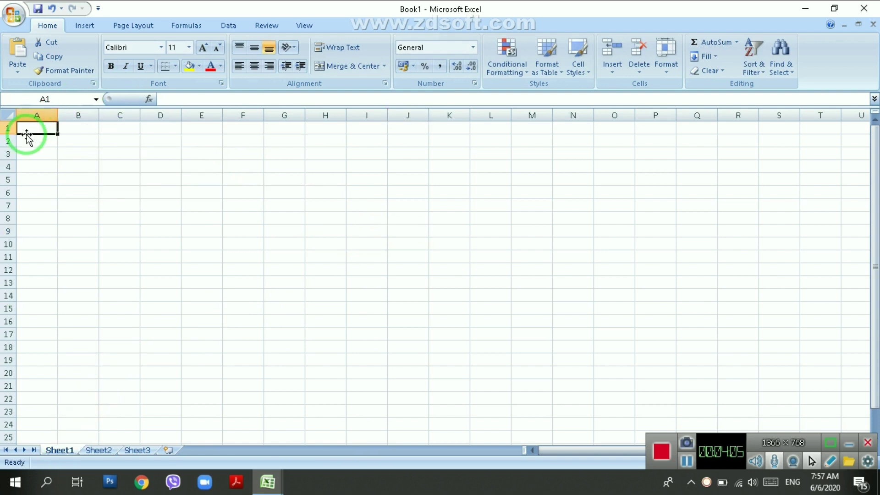
pyautogui.click(10, 129)
pyautogui.click(8, 152)
pyautogui.click(17, 180)
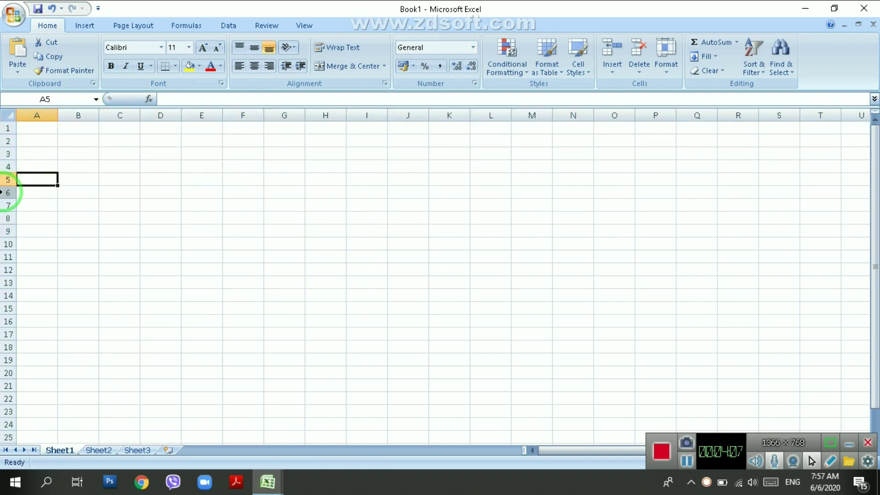
pyautogui.click(105, 450)
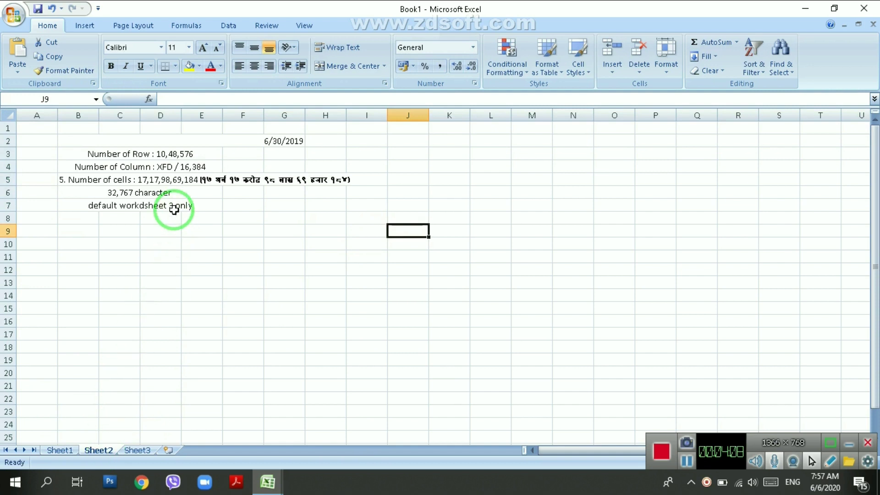
pyautogui.click(195, 154)
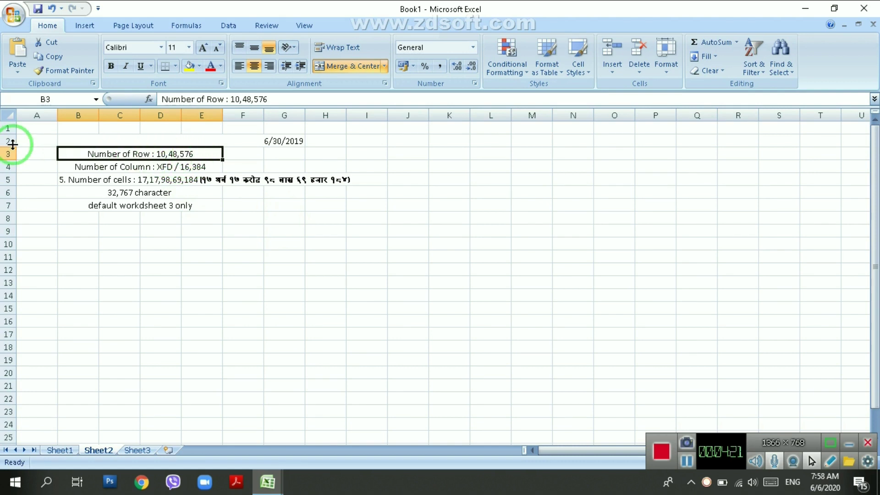
pyautogui.moveTo(8, 134); pyautogui.dragTo(8, 134)
pyautogui.click(8, 139)
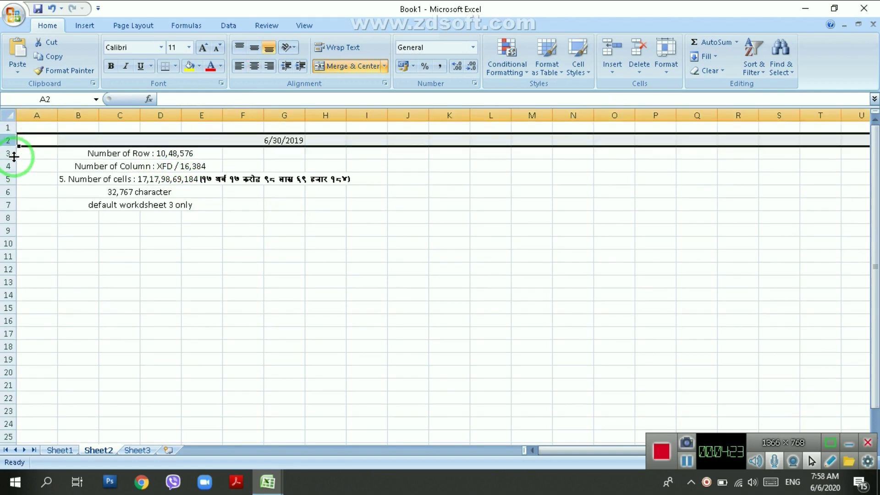
pyautogui.click(65, 451)
pyautogui.click(37, 128)
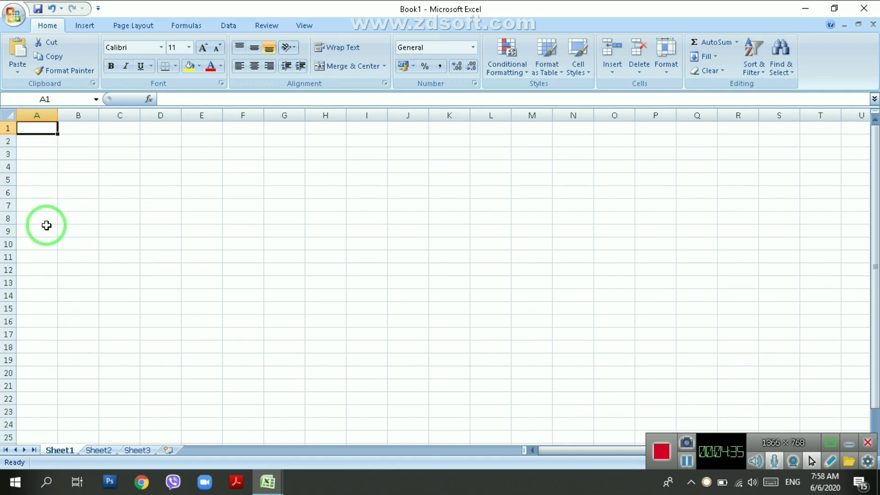
pyautogui.hotkey('ctrl', 'Down')
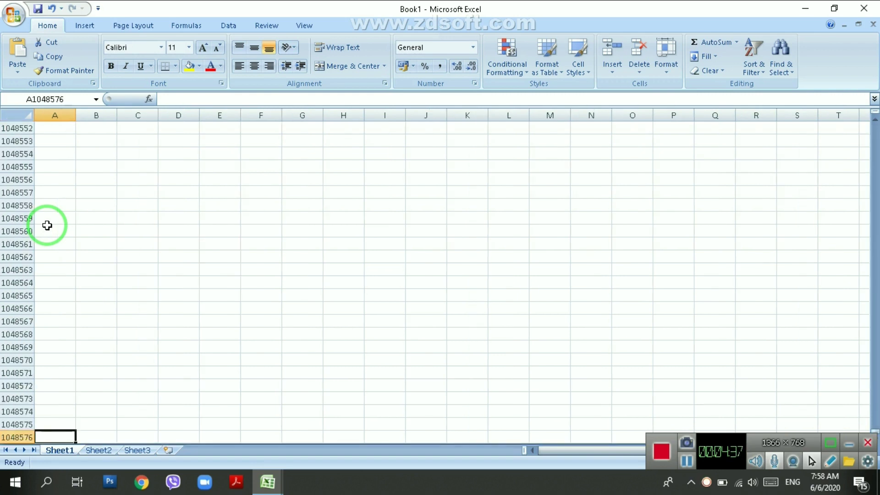
pyautogui.hotkey('ctrl', 'Up')
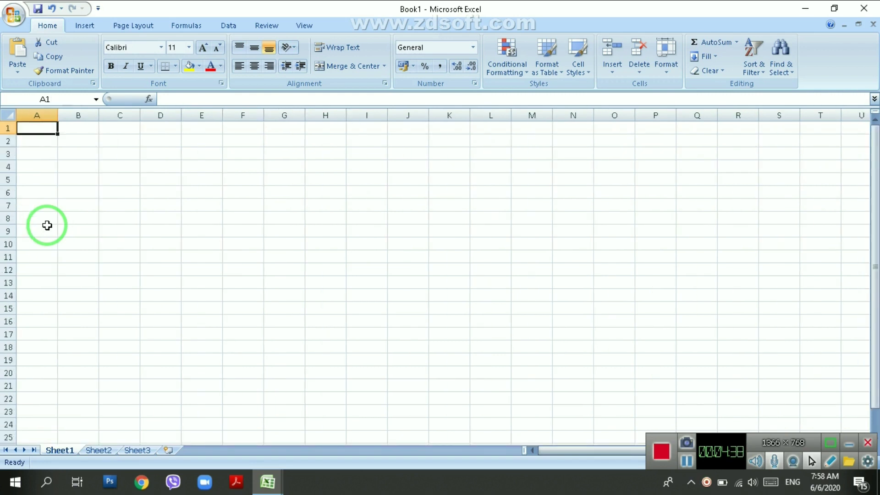
pyautogui.hotkey('ctrl', 'Down')
pyautogui.hotkey('ctrl', 'Up')
pyautogui.hotkey('ctrl', 'Down')
pyautogui.hotkey('ctrl', 'Up')
pyautogui.hotkey('shift', 'Right')
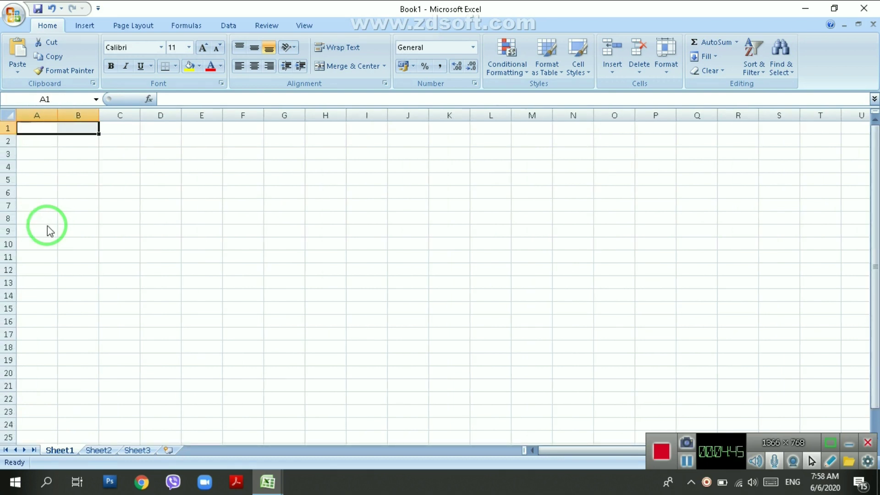
pyautogui.hotkey('ctrl', 'Right')
pyautogui.hotkey('ctrl', 'Left')
pyautogui.hotkey('ctrl', 'Right')
pyautogui.hotkey('ctrl', 'Left')
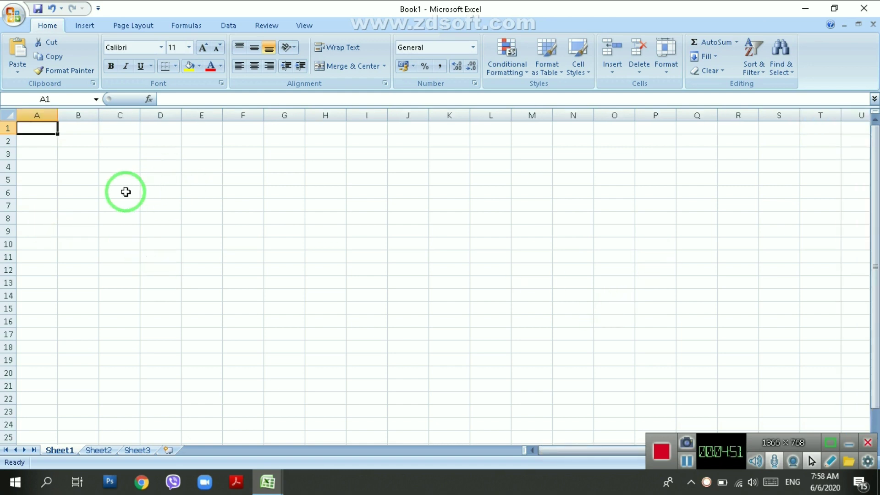
pyautogui.click(105, 176)
pyautogui.click(76, 145)
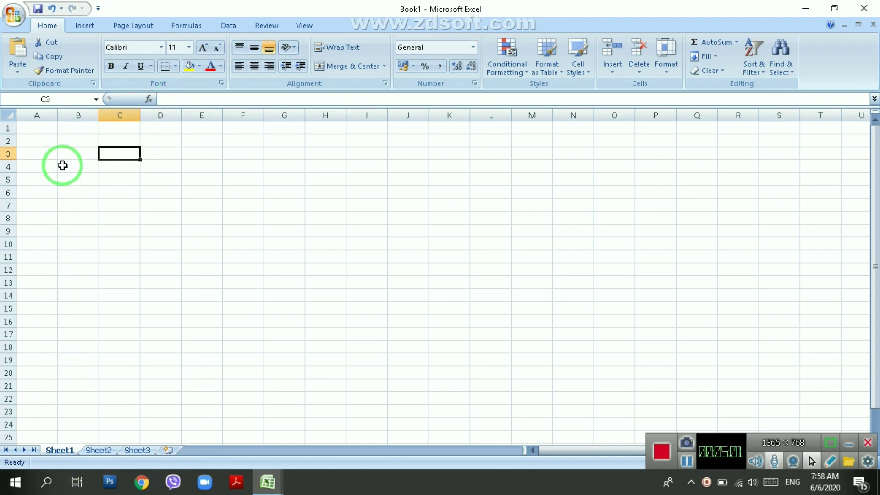
pyautogui.click(40, 132)
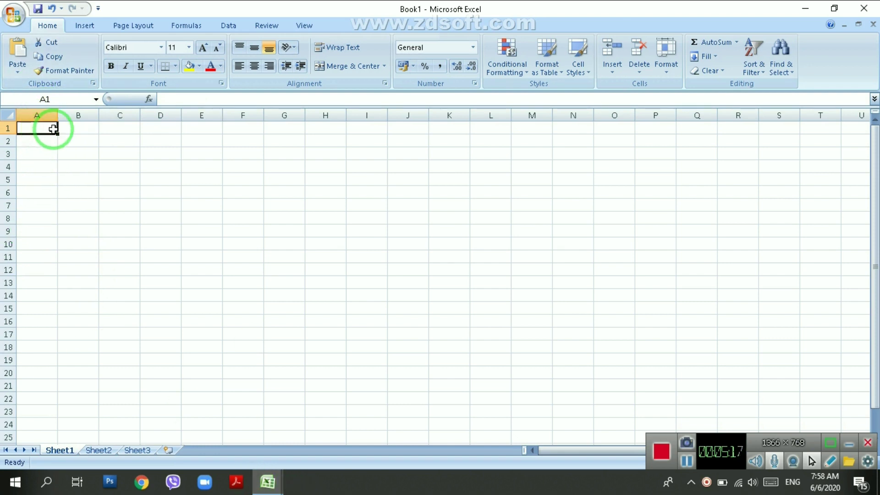
pyautogui.click(163, 218)
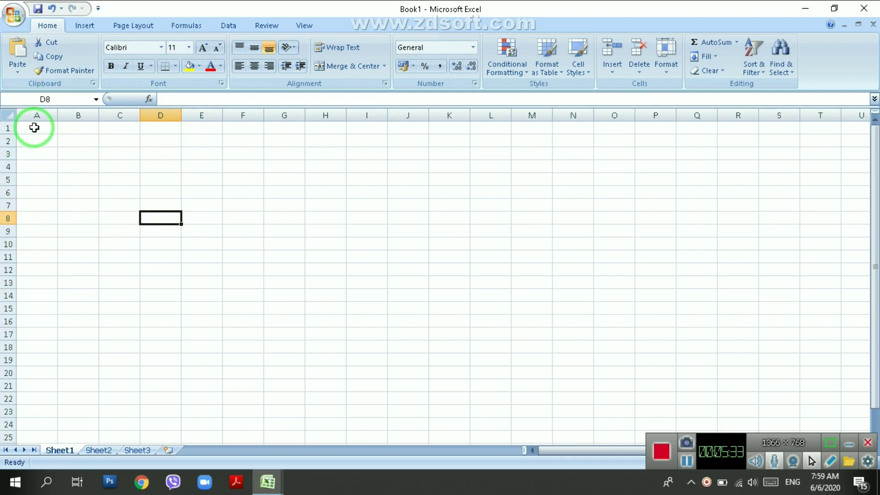
pyautogui.click(34, 127)
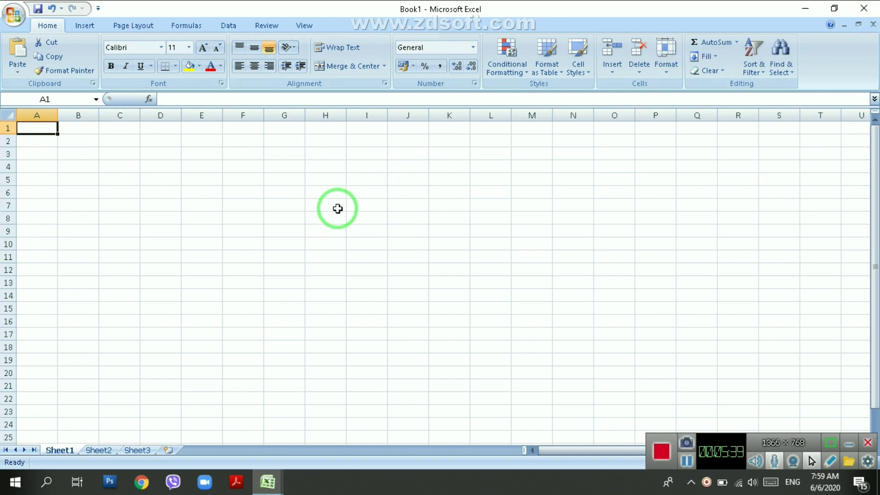
pyautogui.click(288, 193)
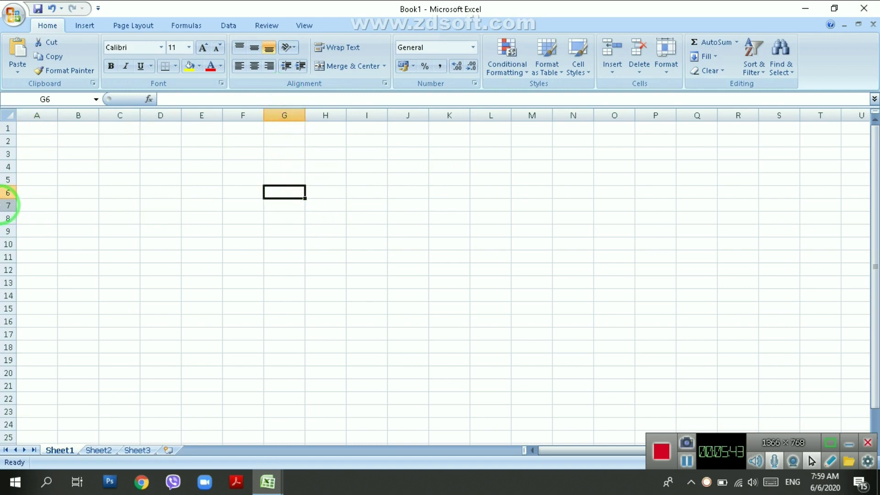
pyautogui.click(36, 131)
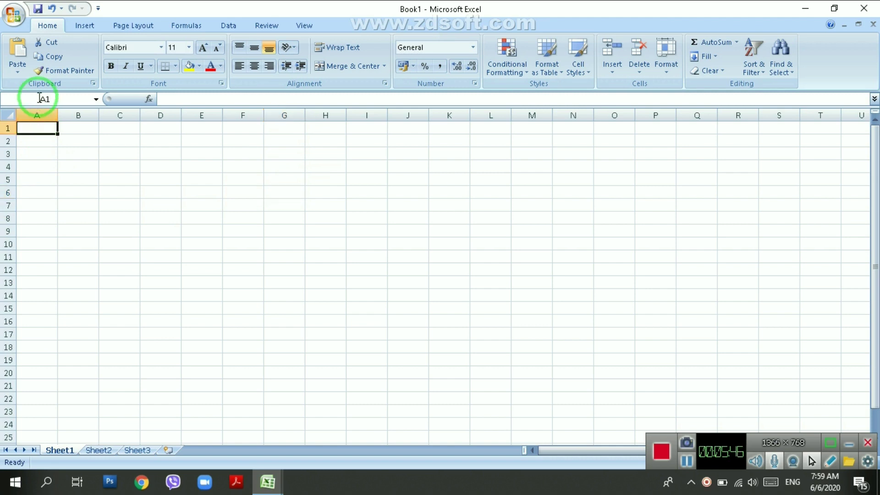
pyautogui.click(290, 205)
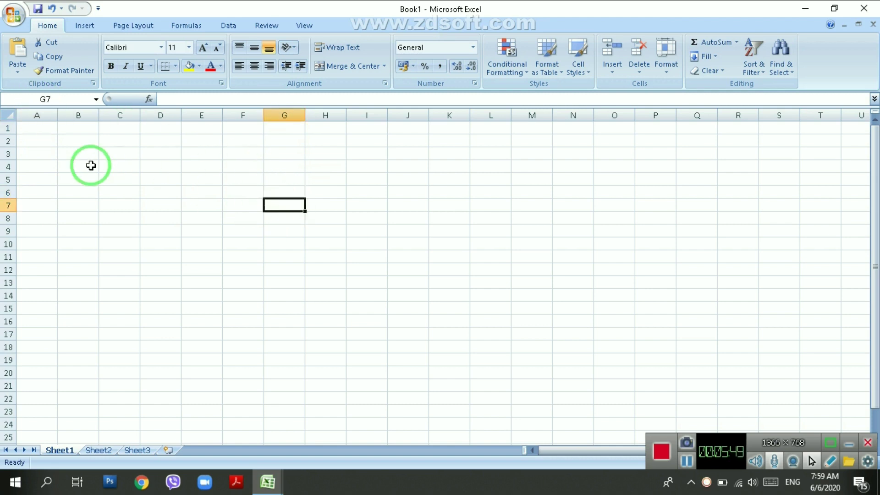
pyautogui.click(49, 98)
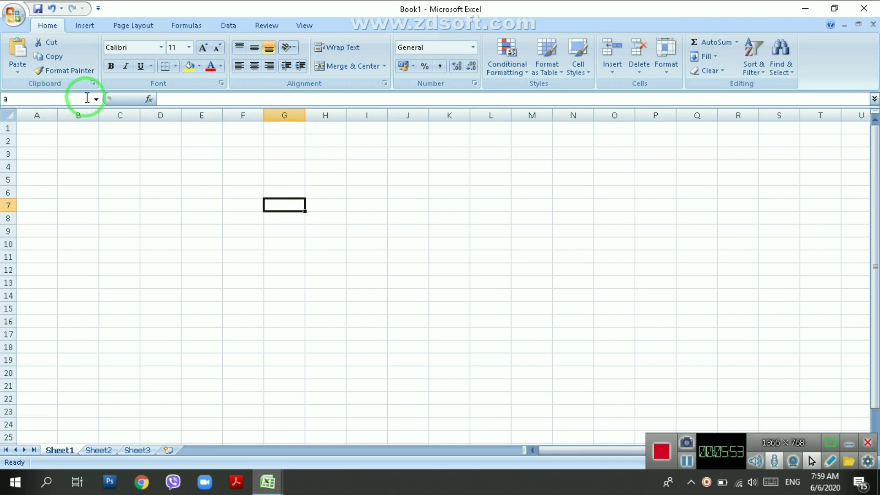
# Jump to cells A1, B1 and I7 by entering their addresses in the Name Box.
pyautogui.press('Return')
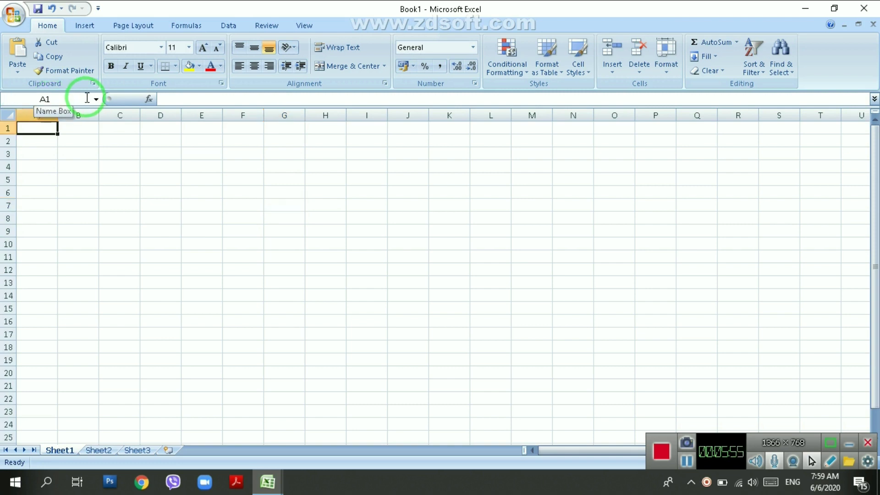
pyautogui.click(281, 152)
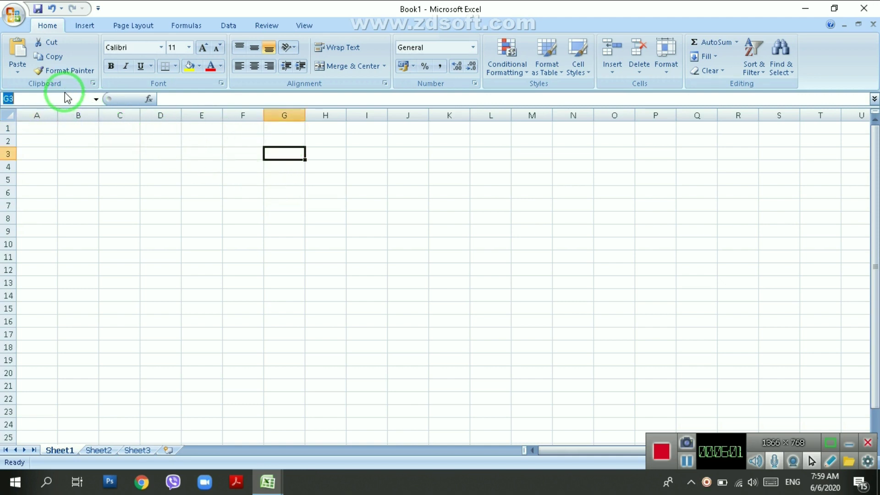
pyautogui.write('b1')
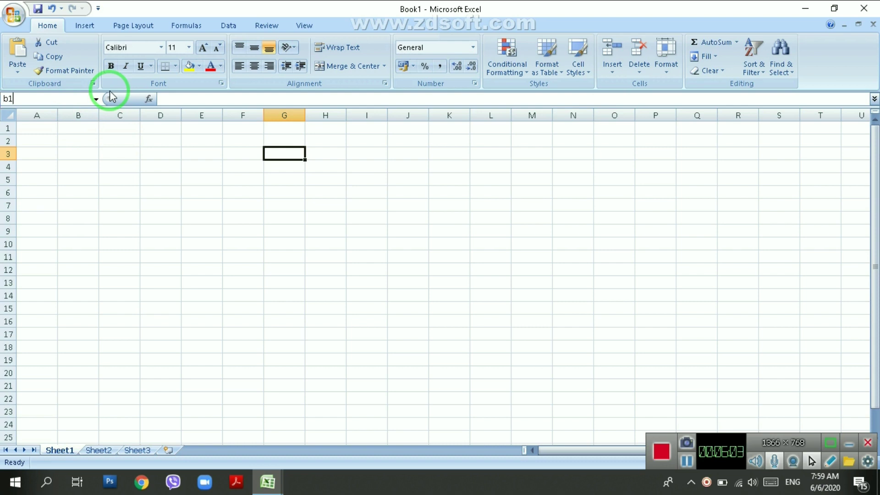
pyautogui.press('Return')
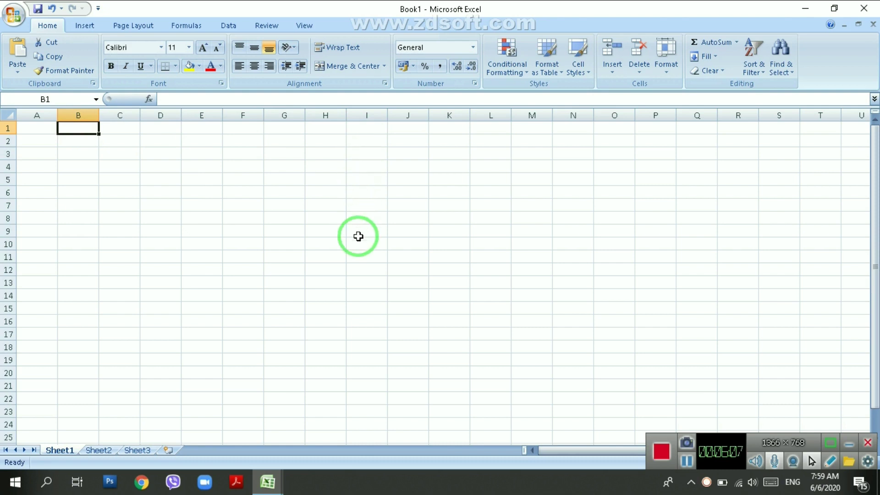
pyautogui.click(362, 203)
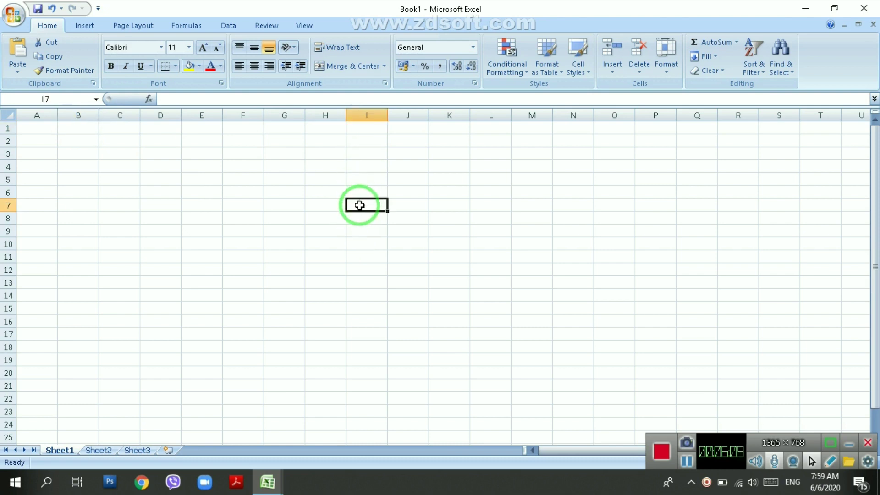
pyautogui.click(79, 128)
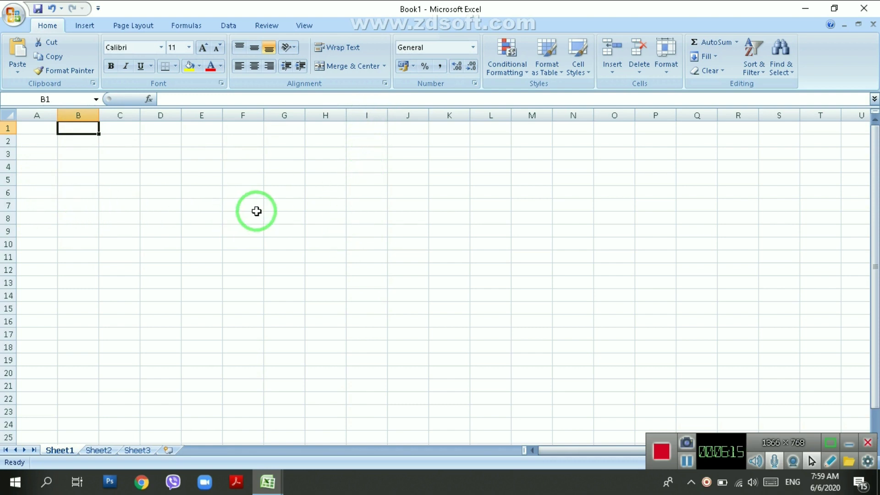
pyautogui.write('I7')
pyautogui.press('Return')
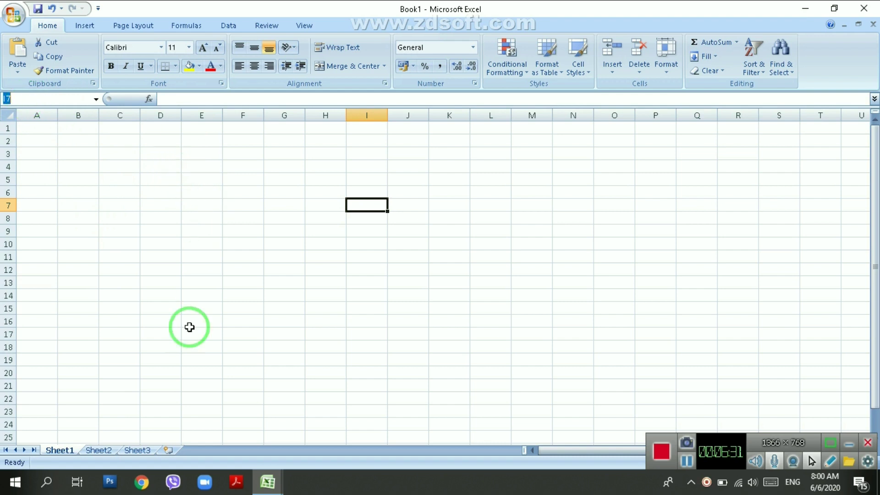
# Cycle through Sheet2, Sheet3 and Sheet1 twice, ending on Sheet1.
pyautogui.click(97, 451)
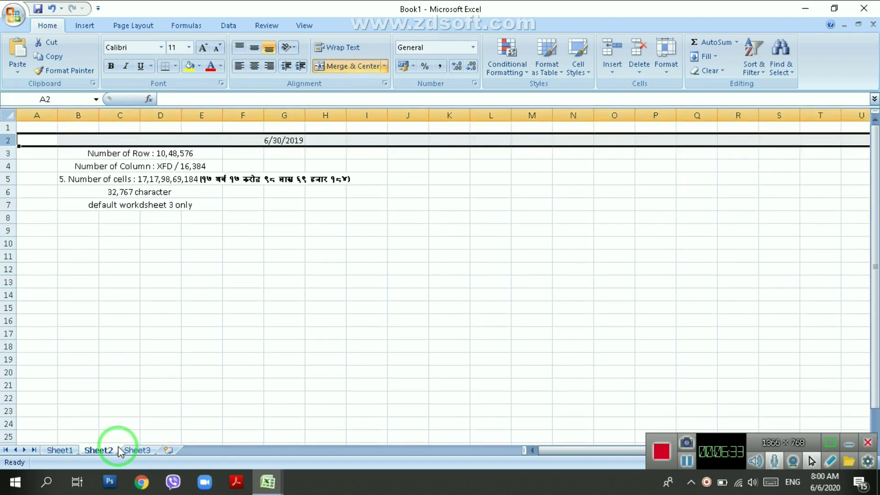
pyautogui.click(129, 450)
pyautogui.click(54, 451)
pyautogui.click(99, 451)
pyautogui.click(133, 450)
pyautogui.click(66, 448)
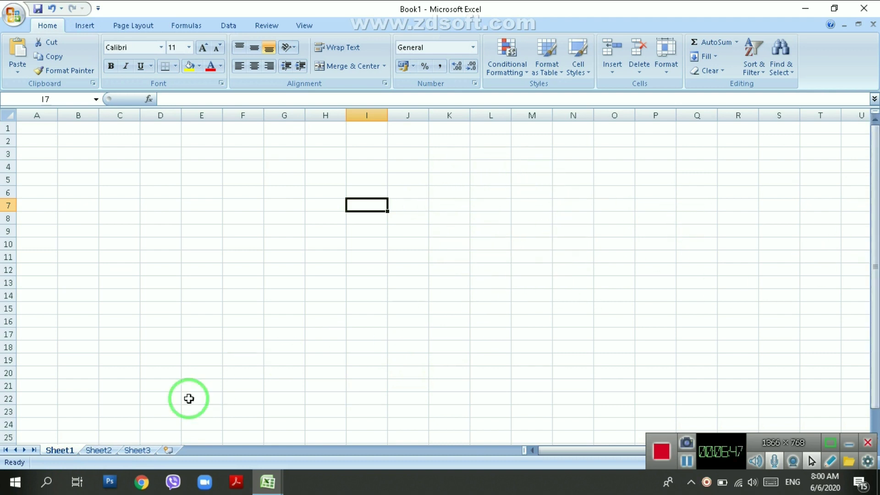
pyautogui.middleClick(109, 441)
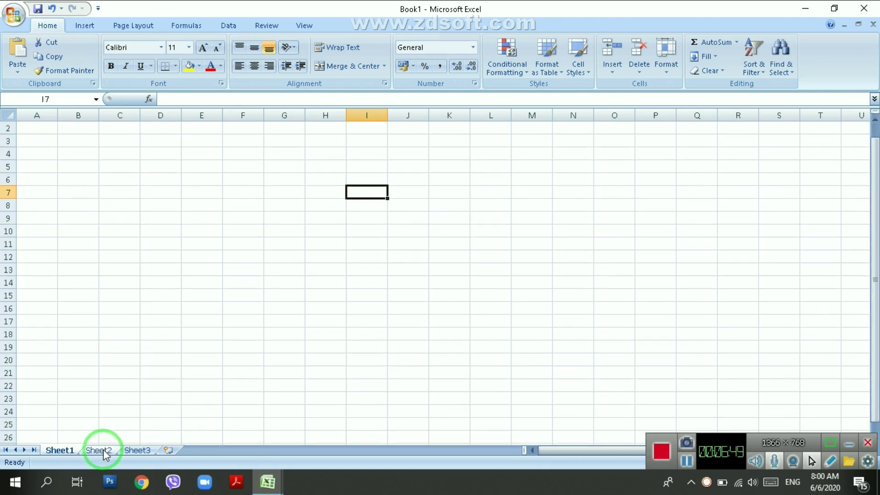
# Move to Sheet3 with Ctrl+Page Down, then select Sheet2's worksheet-count note in B7.
pyautogui.click(102, 451)
pyautogui.hotkey('ctrl', 'pagedown')
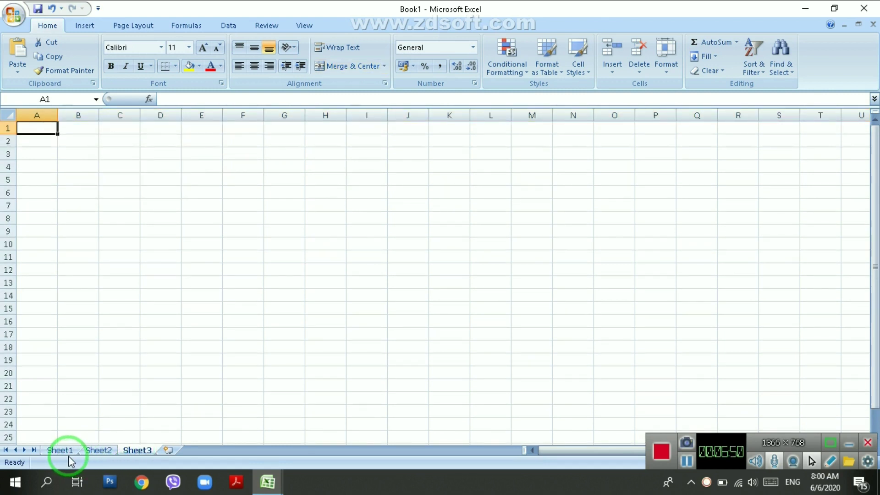
pyautogui.click(92, 450)
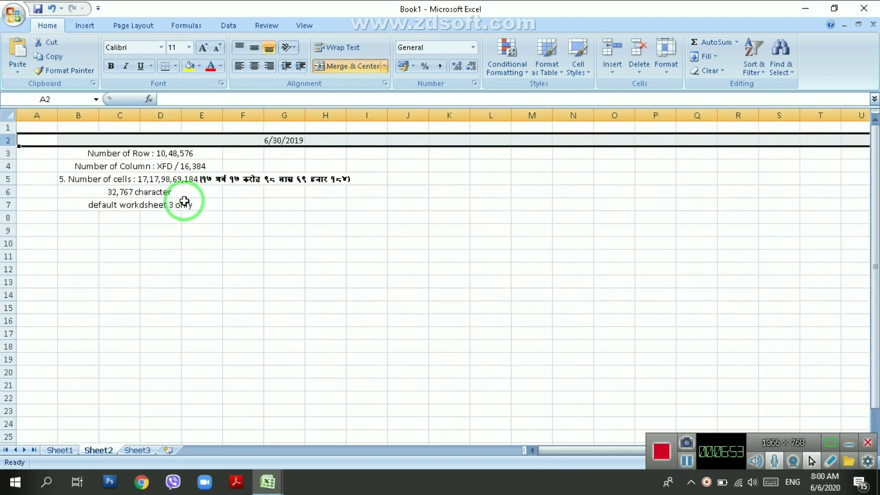
pyautogui.click(203, 204)
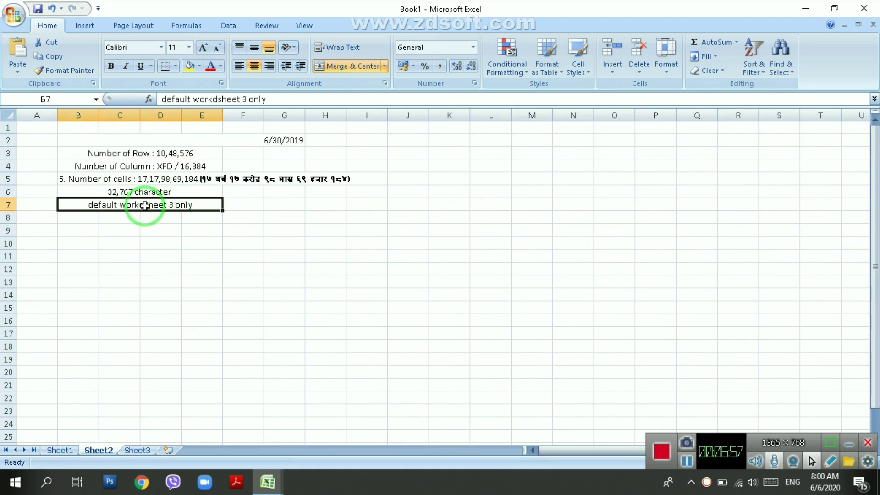
# Look over Sheet1, Sheet2 and Sheet3 once more, then return to Sheet1.
pyautogui.click(62, 450)
pyautogui.click(97, 451)
pyautogui.click(131, 449)
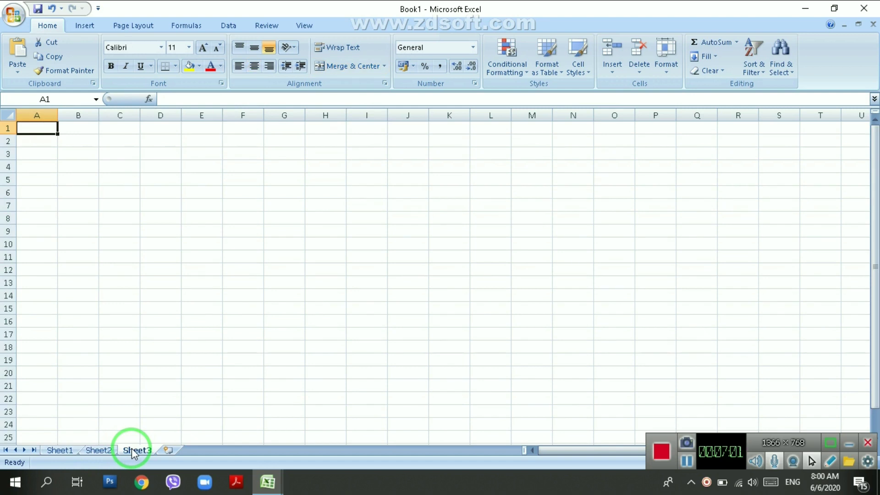
pyautogui.click(67, 451)
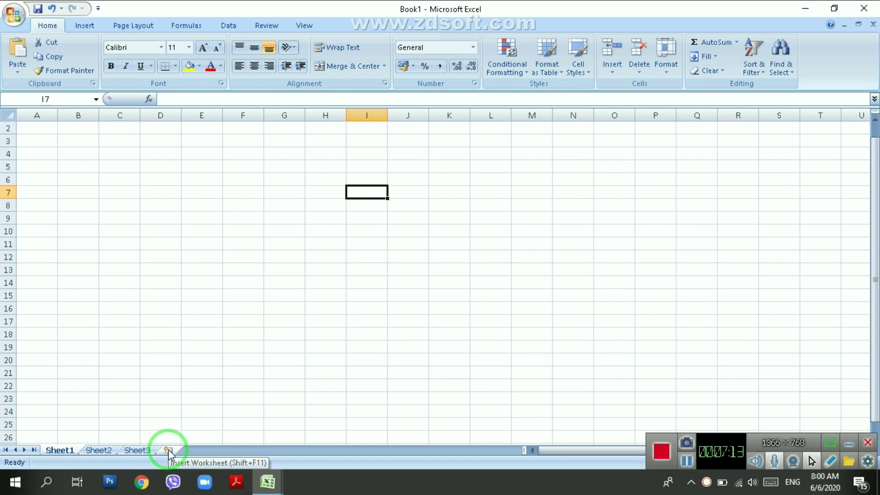
# Insert new worksheets Sheet4, Sheet5 and more.
pyautogui.click(168, 449)
pyautogui.click(206, 449)
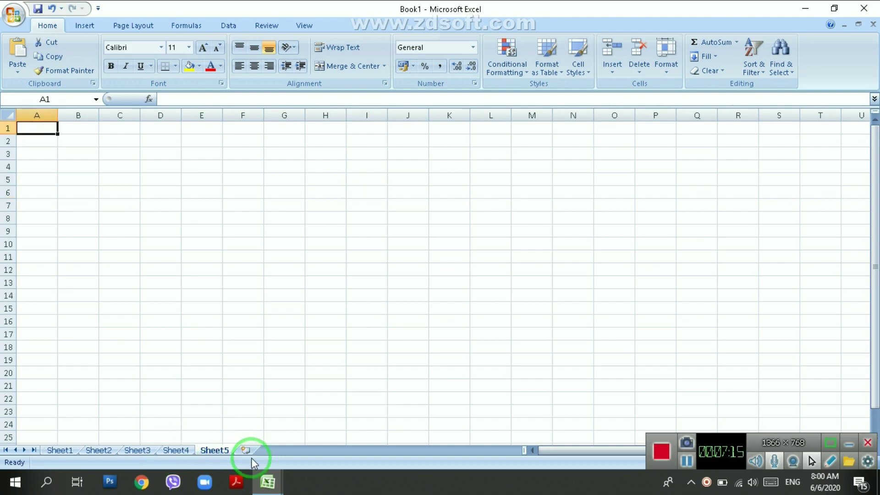
pyautogui.click(280, 452)
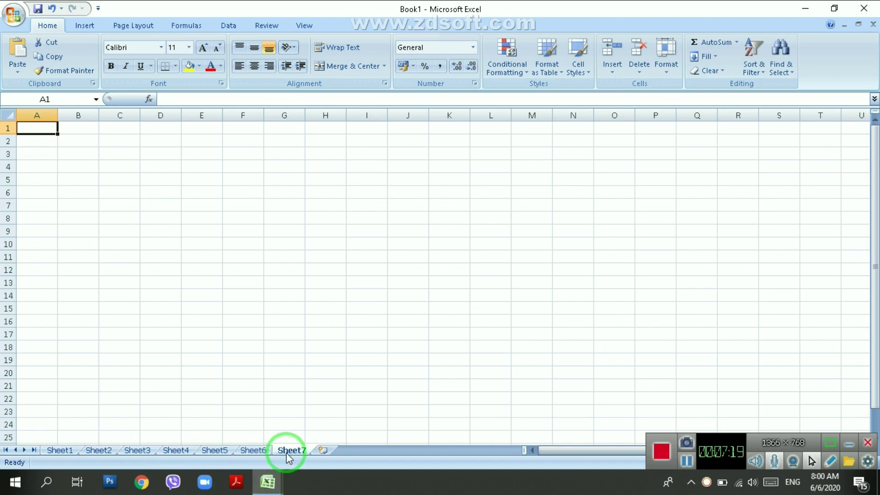
# Delete Sheet7, then delete Sheet2 and confirm permanently removing its data.
pyautogui.rightClick(288, 453)
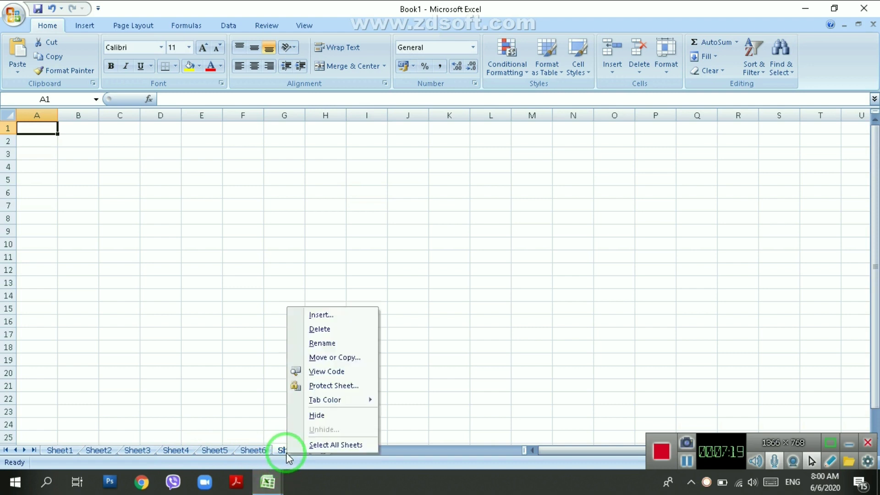
pyautogui.click(337, 324)
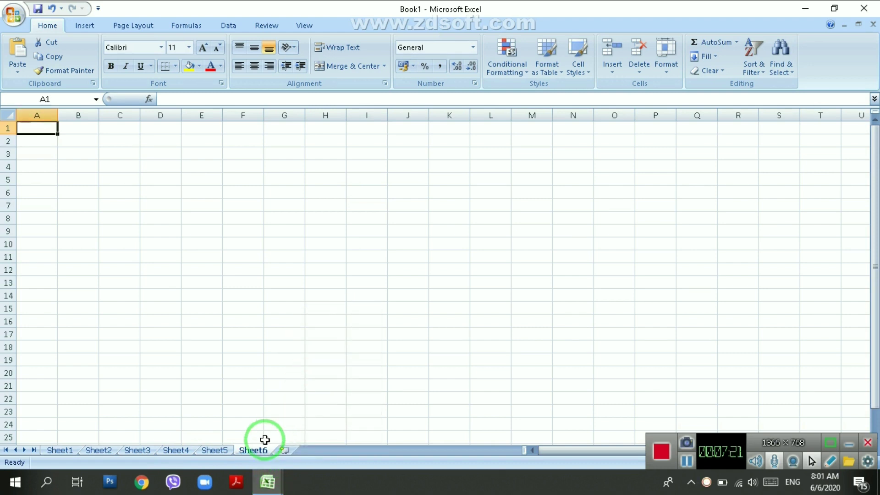
pyautogui.rightClick(105, 449)
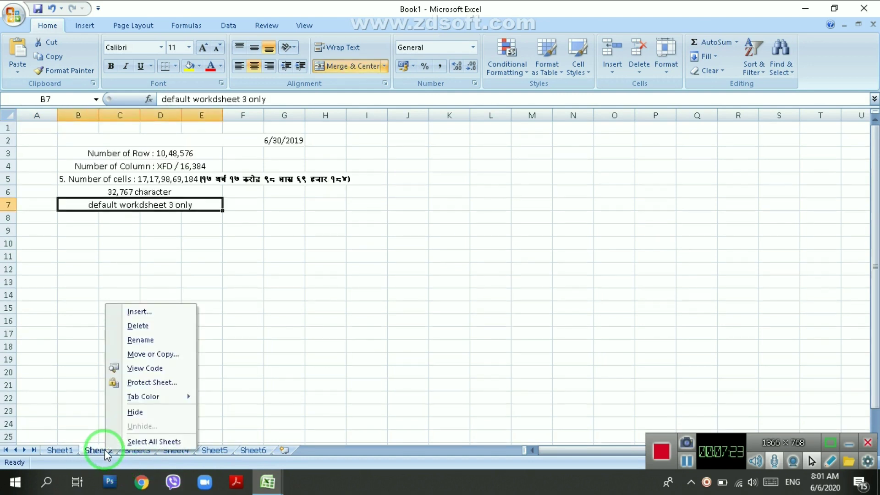
pyautogui.click(147, 328)
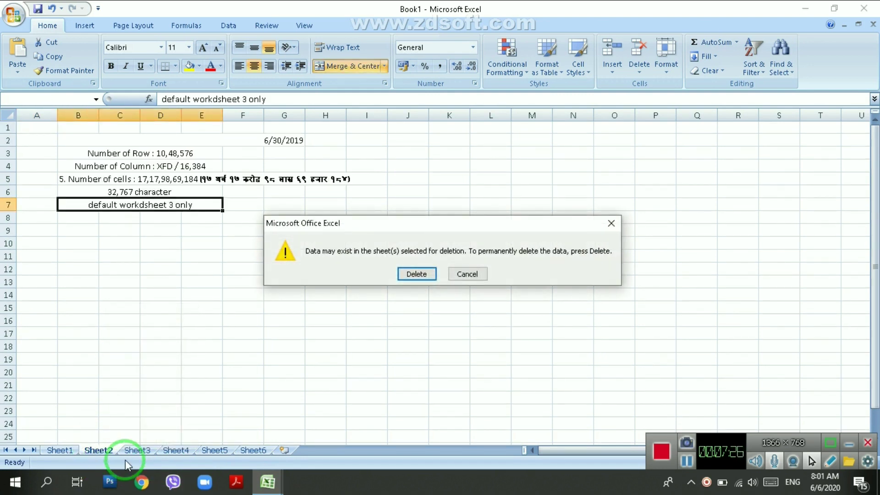
pyautogui.click(416, 274)
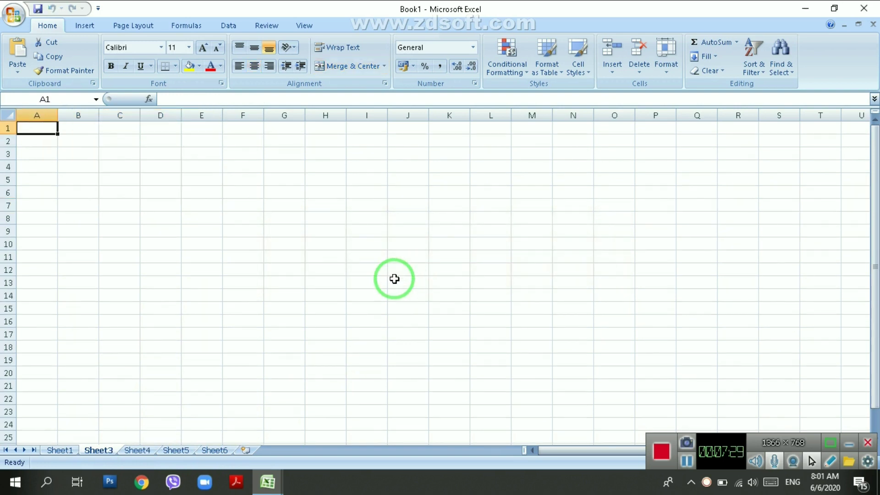
# Remove Sheet4, then rename the Sheet5 tab to 'kk'.
pyautogui.rightClick(138, 452)
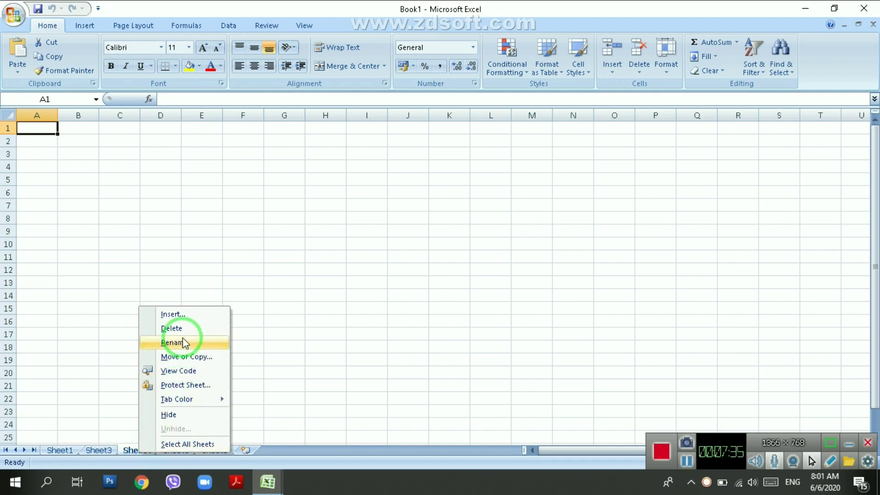
pyautogui.click(176, 328)
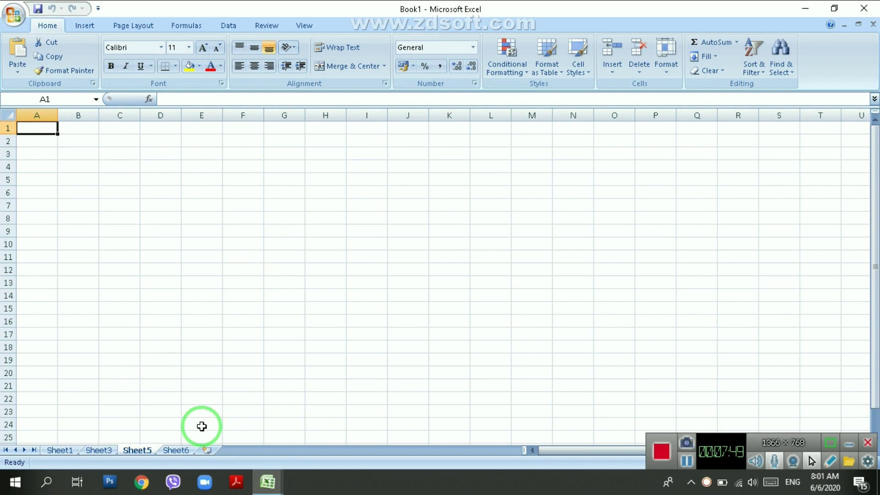
pyautogui.doubleClick(137, 450)
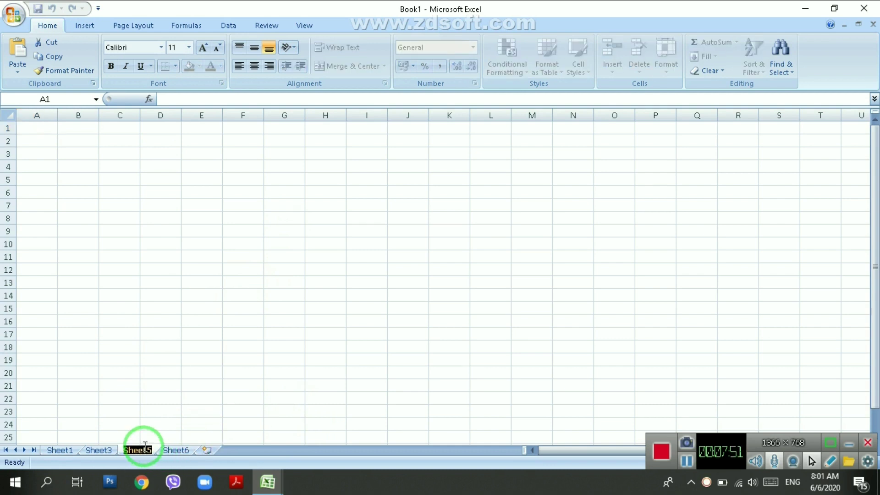
pyautogui.write('kk')
pyautogui.press('Return')
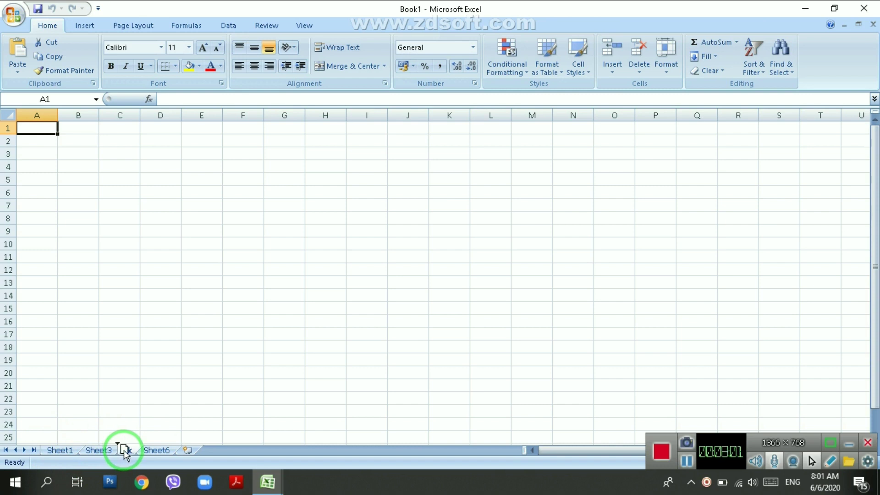
# Drag kk to the front, place Sheet6 ahead of it, and begin editing kk's name.
pyautogui.moveTo(125, 453)
pyautogui.mouseDown()
pyautogui.moveTo(141, 412)
pyautogui.moveTo(155, 406)
pyautogui.moveTo(125, 349)
pyautogui.moveTo(136, 368)
pyautogui.moveTo(124, 382)
pyautogui.mouseUp()
pyautogui.moveTo(112, 413); pyautogui.dragTo(54, 436)
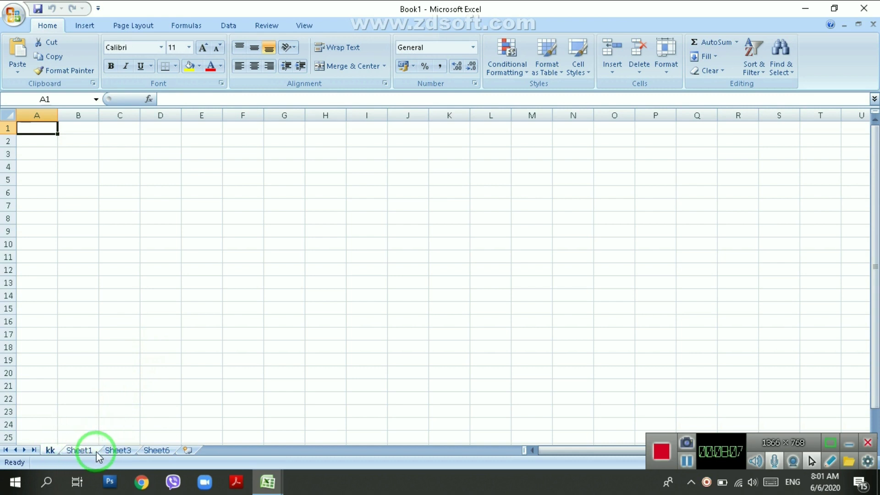
pyautogui.moveTo(160, 454); pyautogui.dragTo(64, 415)
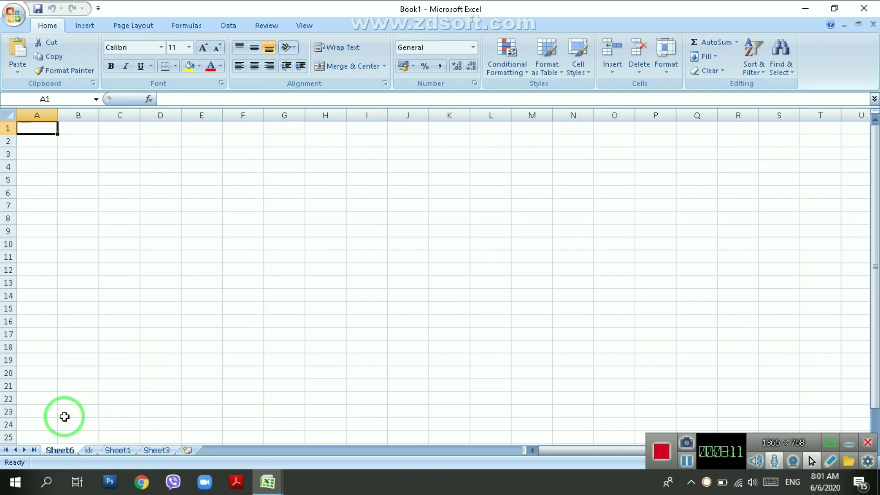
pyautogui.doubleClick(88, 451)
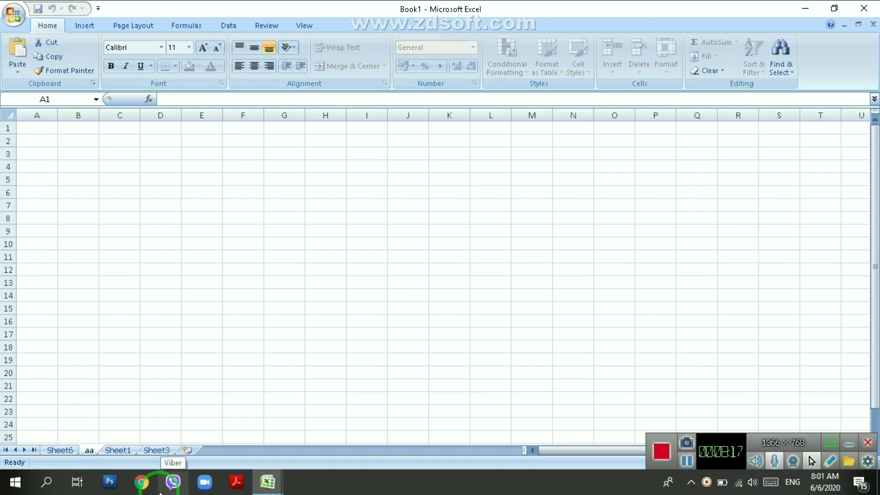
# Commit the new name 'aa' for the kk sheet.
pyautogui.click(181, 428)
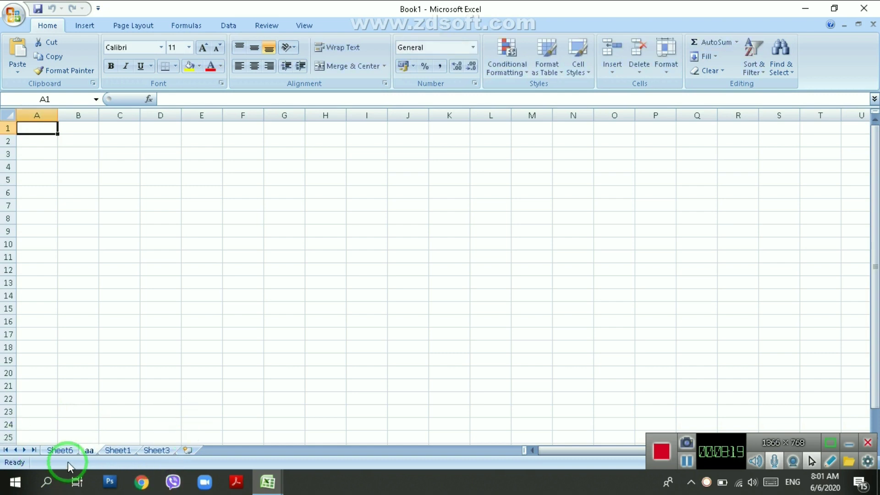
pyautogui.rightClick(87, 451)
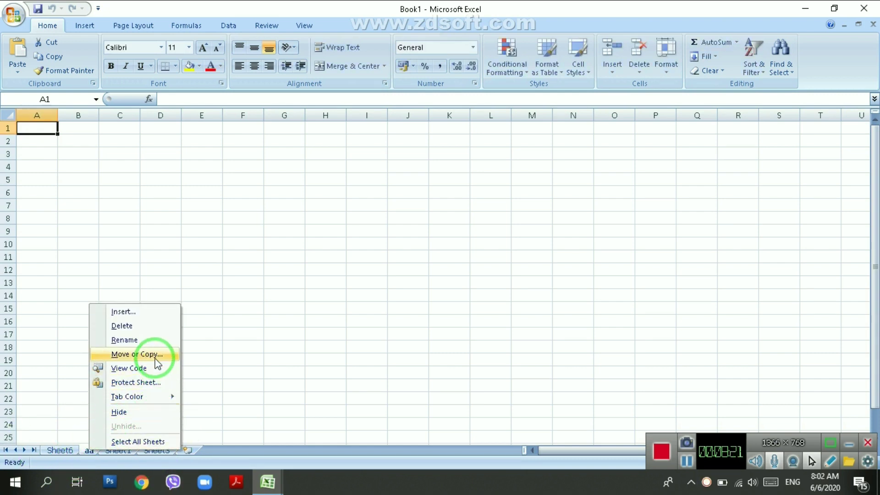
pyautogui.click(137, 341)
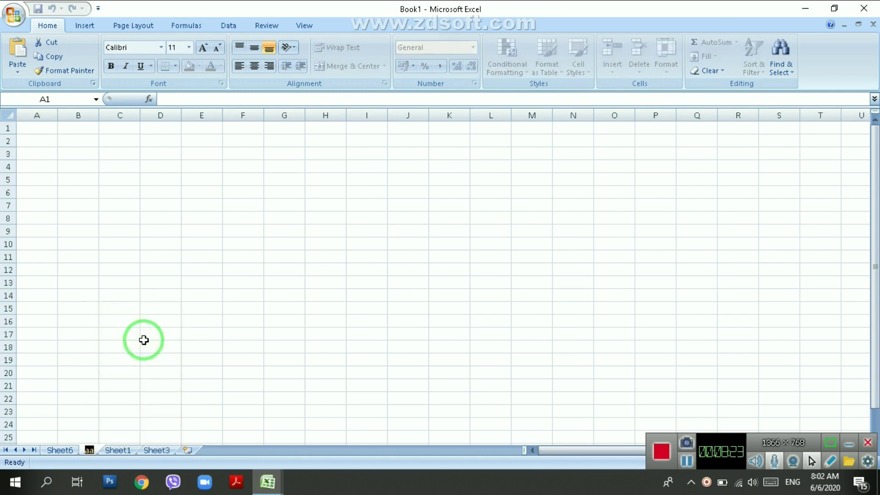
# Rename Sheet3 to 'ggg'.
pyautogui.click(148, 451)
pyautogui.rightClick(151, 450)
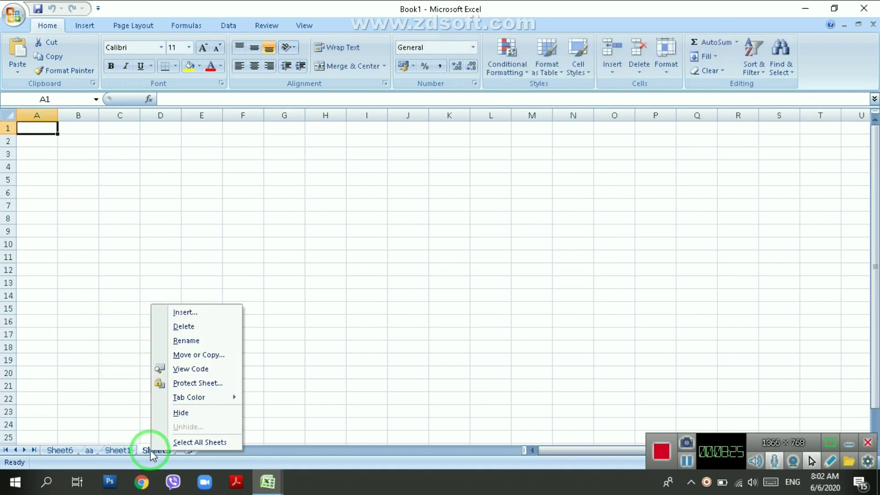
pyautogui.click(182, 341)
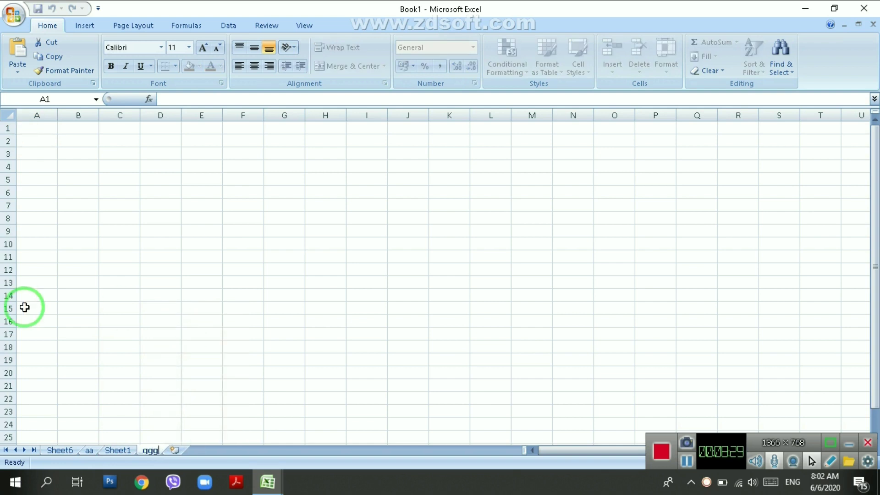
pyautogui.press('Return')
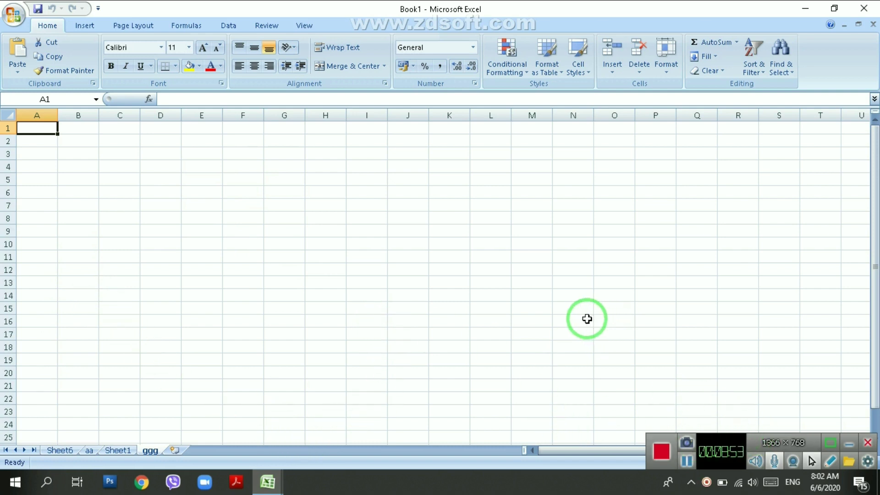
pyautogui.click(429, 339)
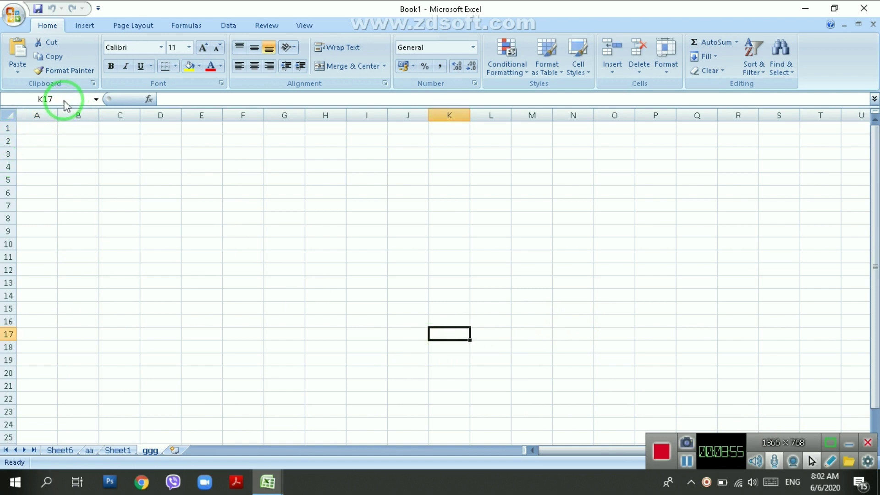
# Fill C3:E3 on the ggg sheet with 5, 5 and 6.
pyautogui.click(195, 100)
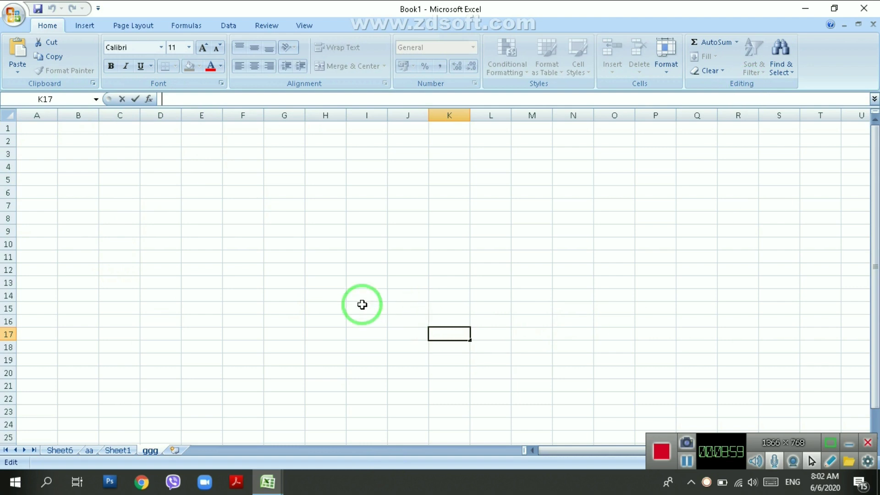
pyautogui.click(116, 154)
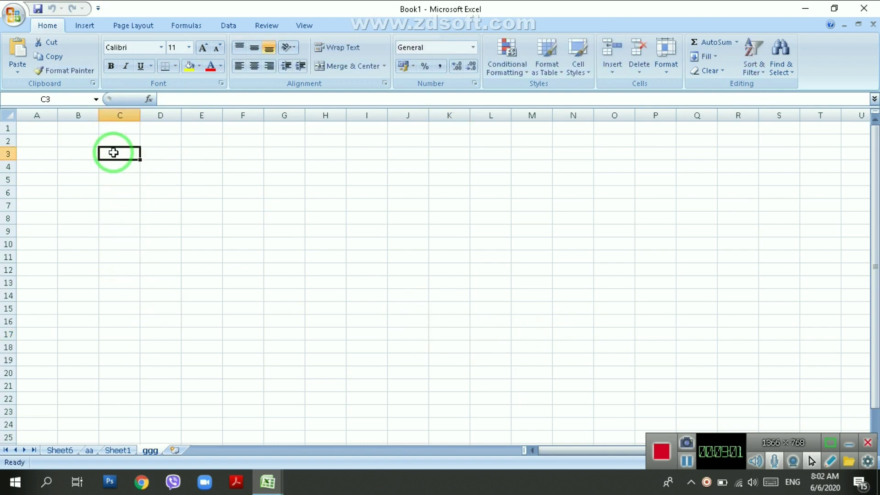
pyautogui.write('5')
pyautogui.press('Tab')
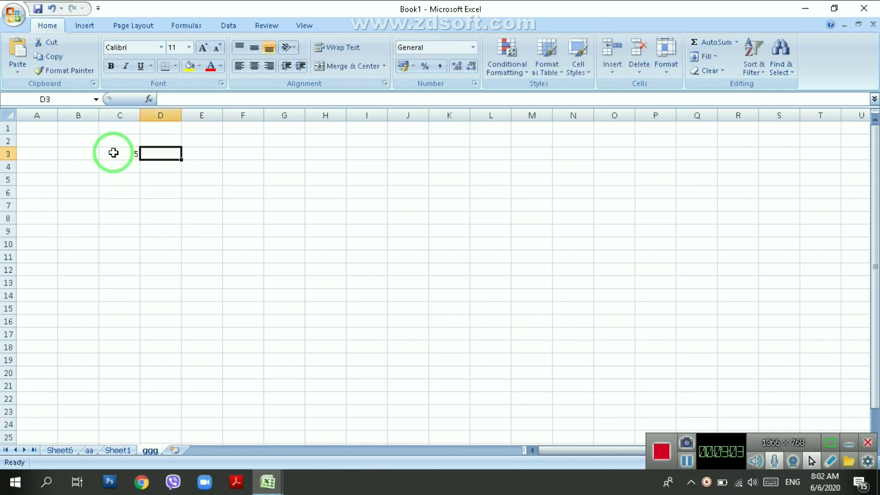
pyautogui.write('5')
pyautogui.press('Tab')
pyautogui.write('6')
pyautogui.click(236, 242)
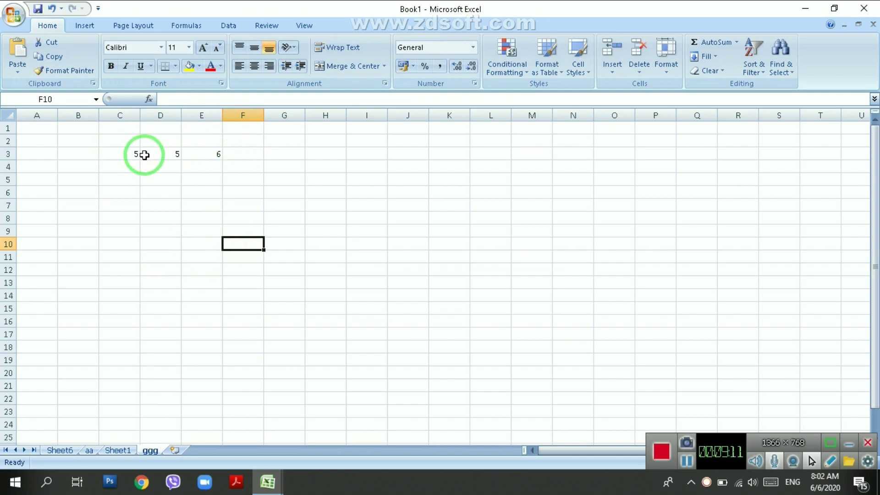
pyautogui.moveTo(123, 151); pyautogui.dragTo(231, 151)
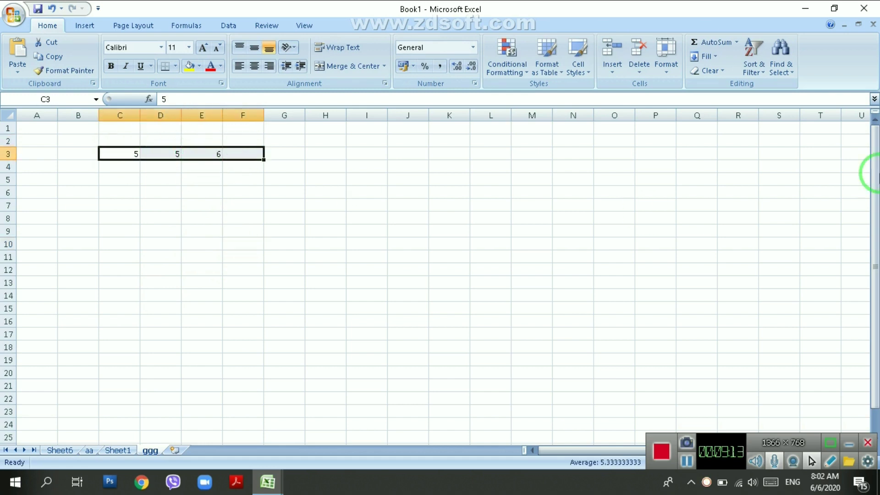
pyautogui.click(724, 46)
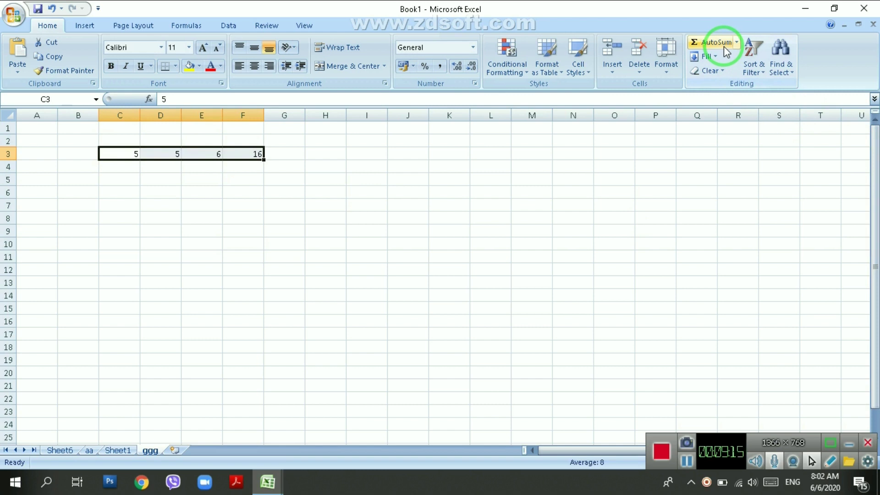
pyautogui.click(611, 268)
pyautogui.click(243, 154)
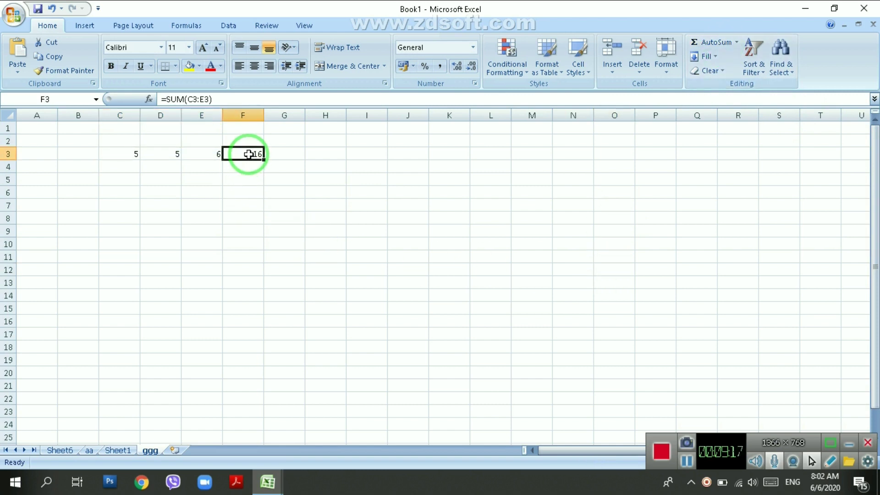
pyautogui.click(189, 67)
pyautogui.click(408, 270)
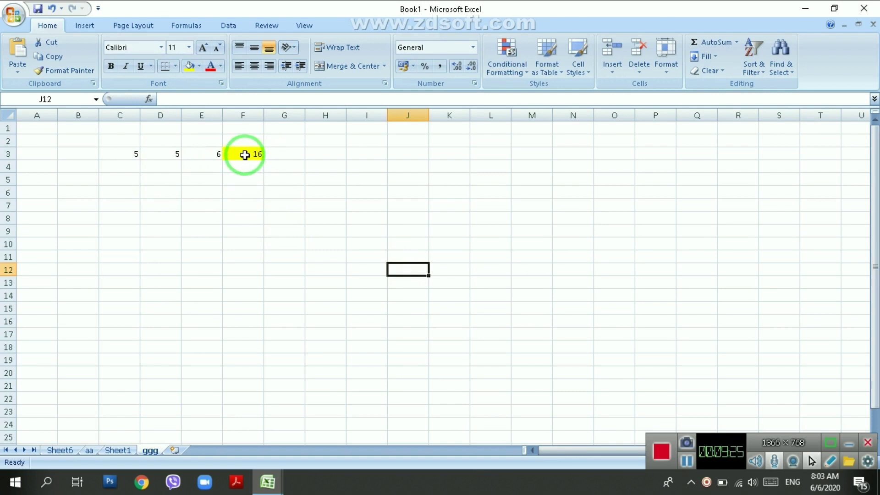
pyautogui.click(244, 154)
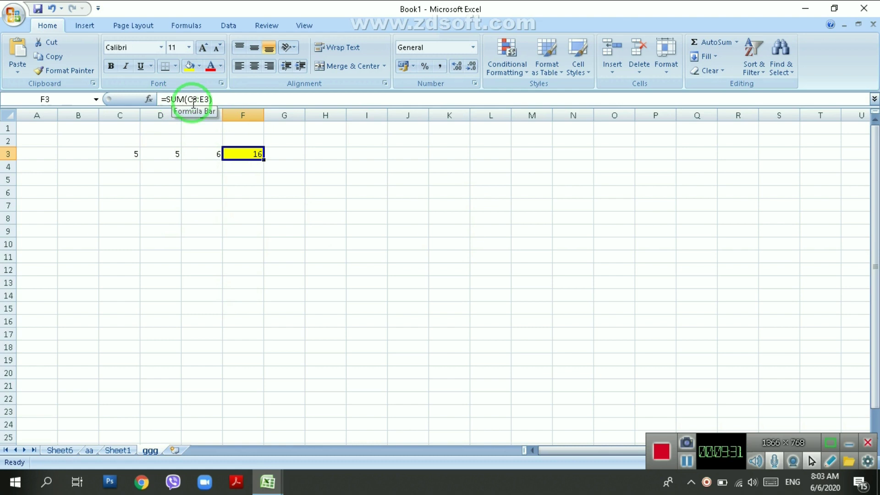
# Enter the plain value 16 in cell G3.
pyautogui.click(283, 155)
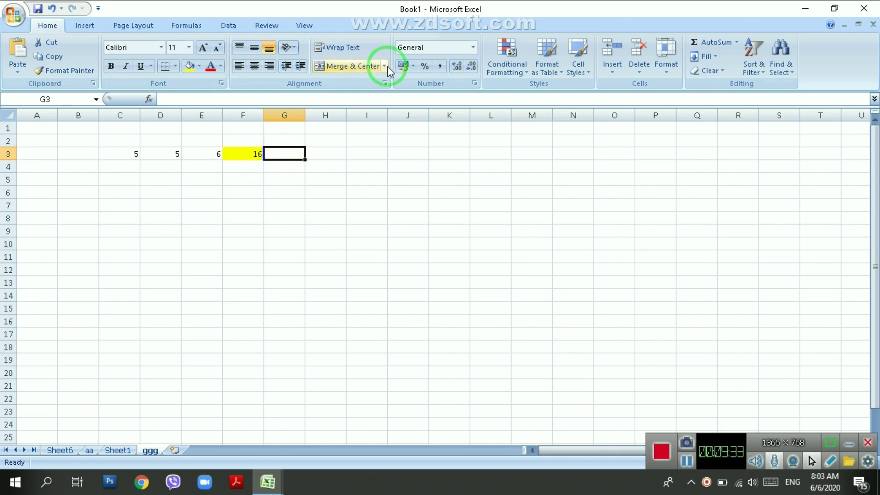
pyautogui.write('16')
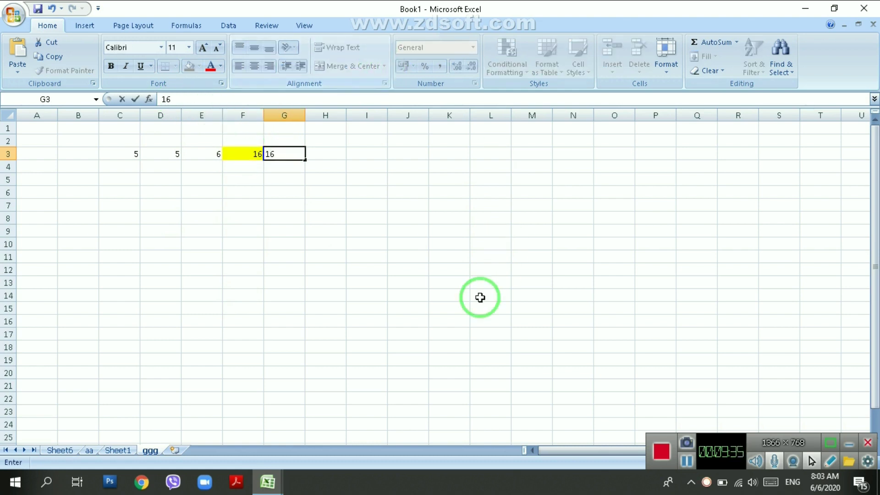
pyautogui.click(405, 344)
# Compare G3's typed 16 with F3's =SUM(C3:E3) formula.
pyautogui.click(290, 155)
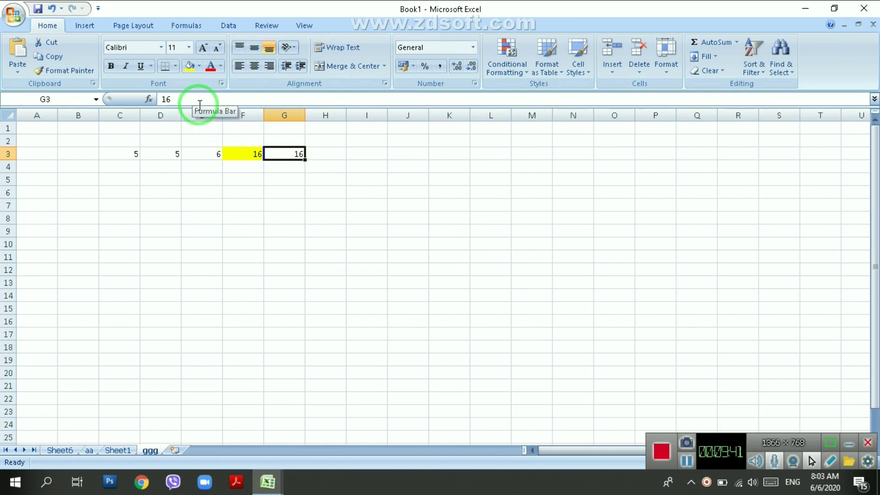
pyautogui.press('Left')
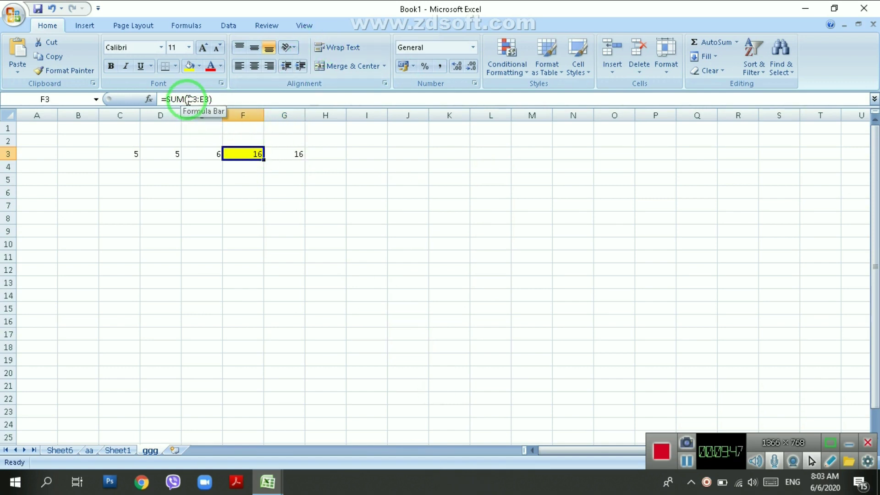
pyautogui.click(286, 153)
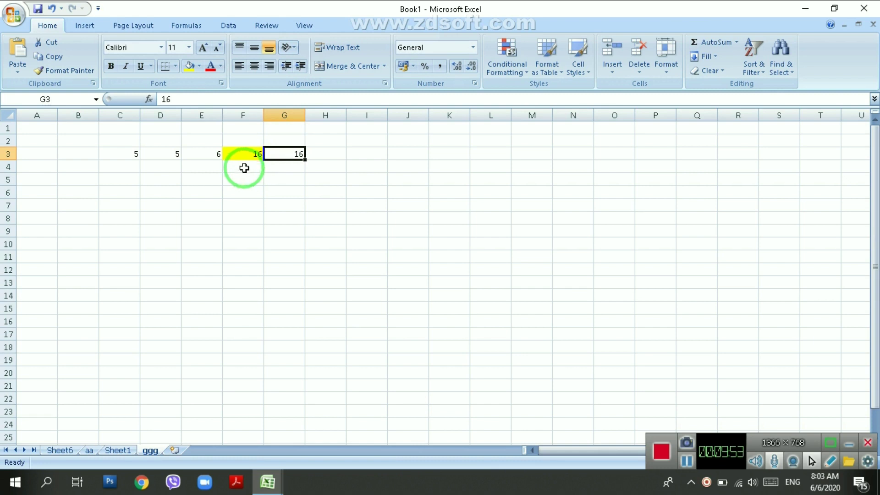
pyautogui.click(243, 153)
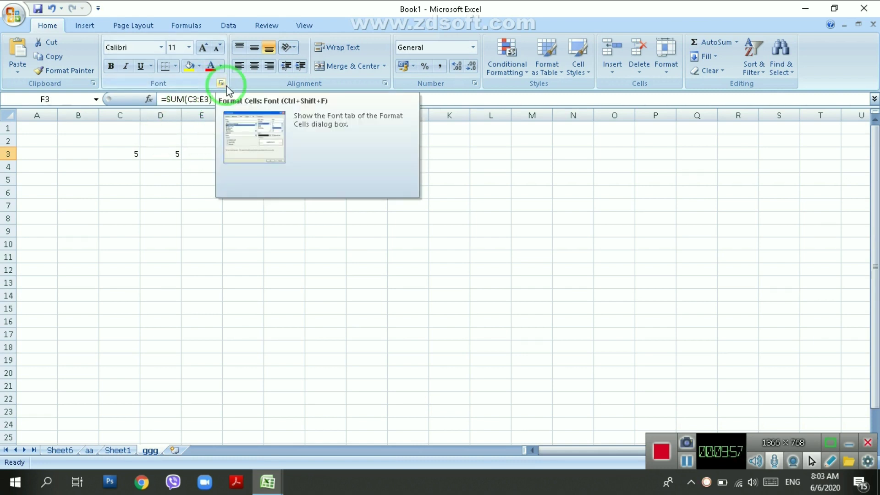
pyautogui.click(323, 293)
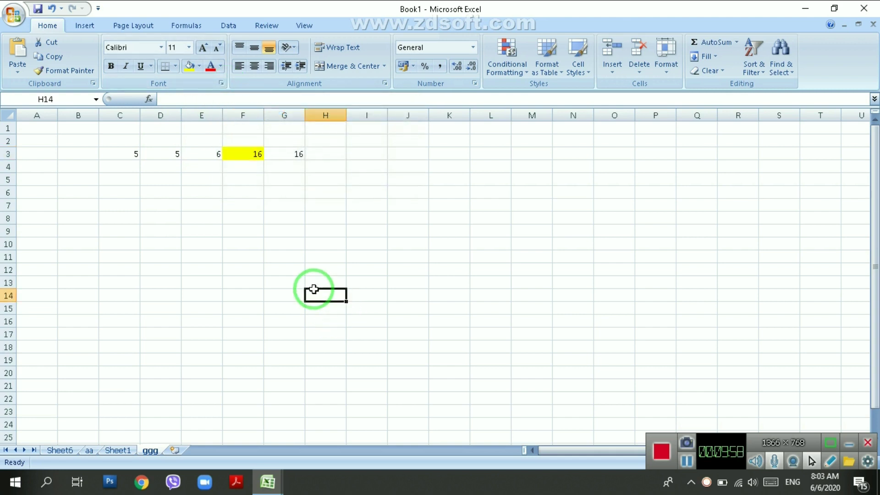
pyautogui.click(237, 158)
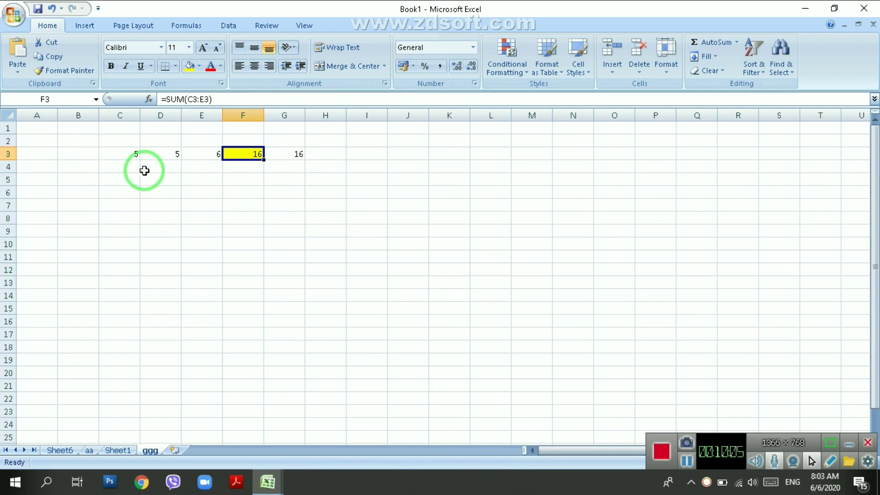
pyautogui.click(317, 214)
pyautogui.click(377, 171)
pyautogui.click(450, 159)
pyautogui.click(506, 195)
pyautogui.click(422, 217)
pyautogui.click(404, 167)
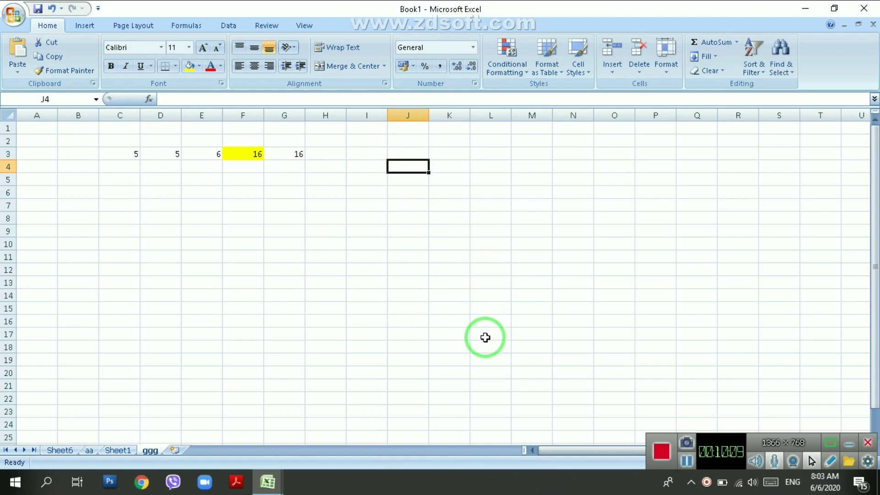
pyautogui.press('Down')
pyautogui.press('Down')
pyautogui.press('Down')
pyautogui.press('Left')
pyautogui.press('Left')
pyautogui.press('Left')
pyautogui.press('Up')
pyautogui.press('Up')
pyautogui.press('Up')
pyautogui.press('Right')
pyautogui.press('Right')
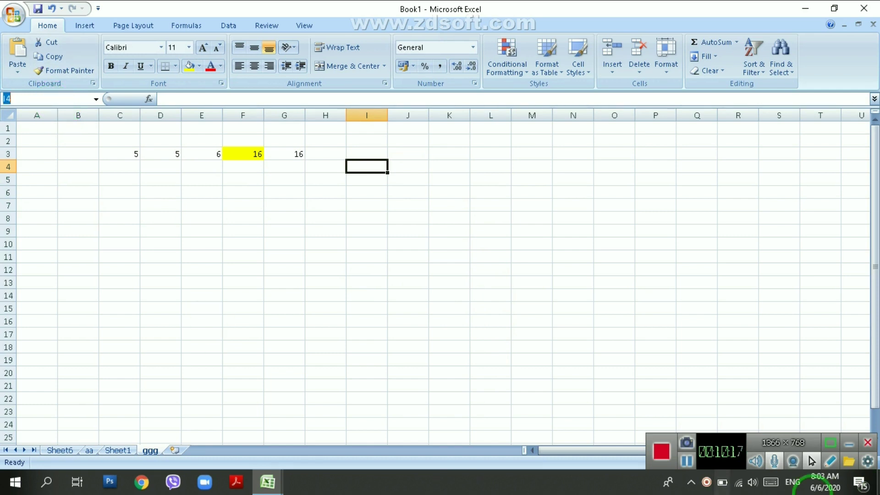
# Select cell Q16 and switch the ggg sheet to Page Layout view.
pyautogui.click(764, 441)
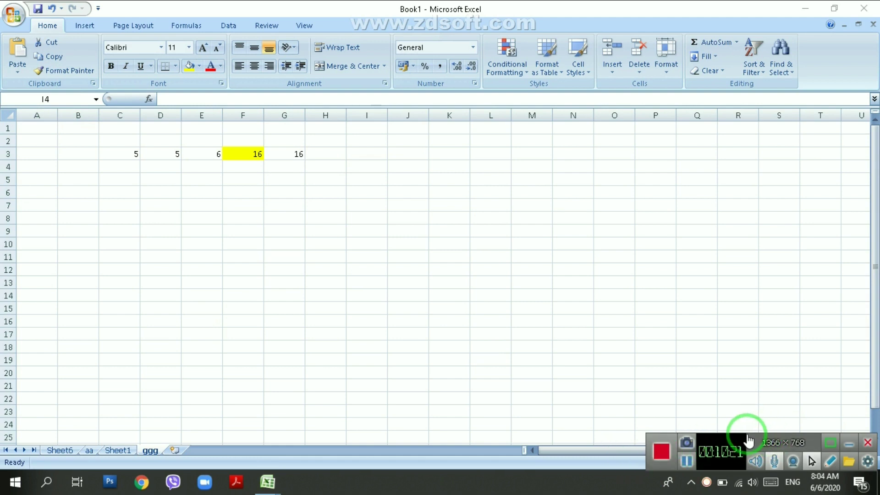
pyautogui.moveTo(738, 432); pyautogui.dragTo(409, 458)
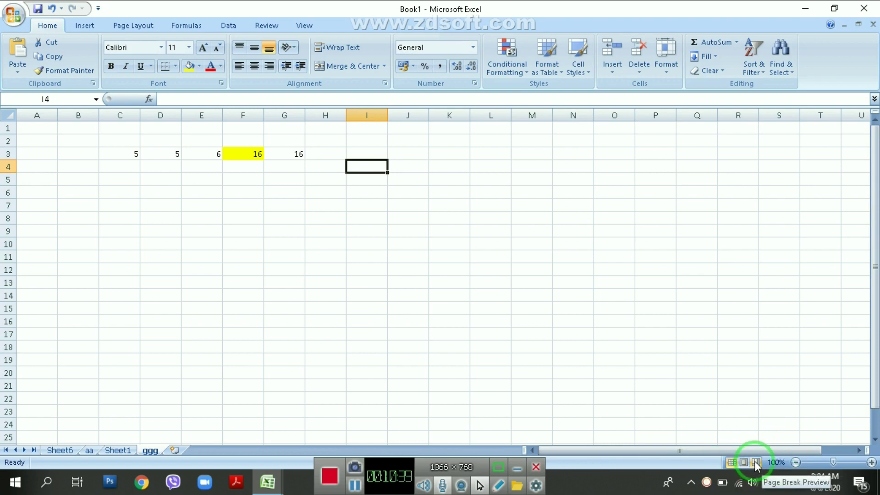
pyautogui.click(694, 326)
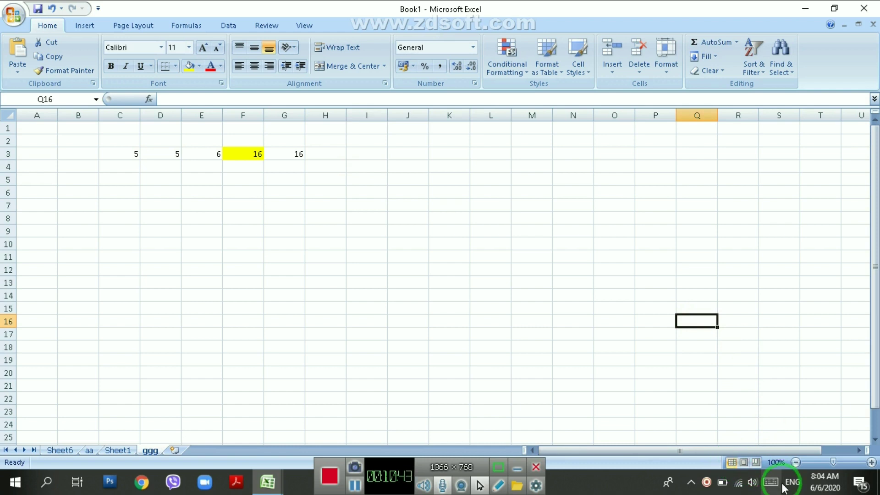
pyautogui.moveTo(599, 455); pyautogui.dragTo(524, 433)
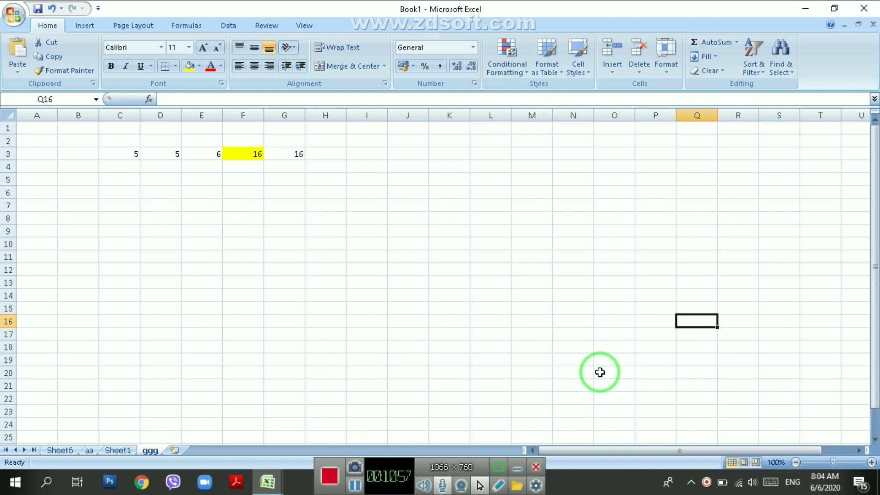
pyautogui.click(743, 461)
pyautogui.moveTo(664, 452); pyautogui.dragTo(551, 464)
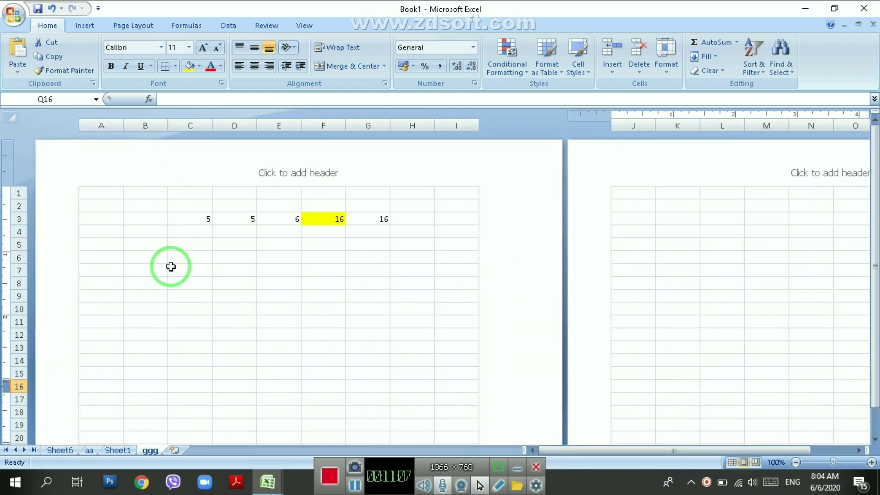
pyautogui.scroll(-10, 228, 281)
pyautogui.scroll(10, 228, 285)
pyautogui.scroll(2, 229, 284)
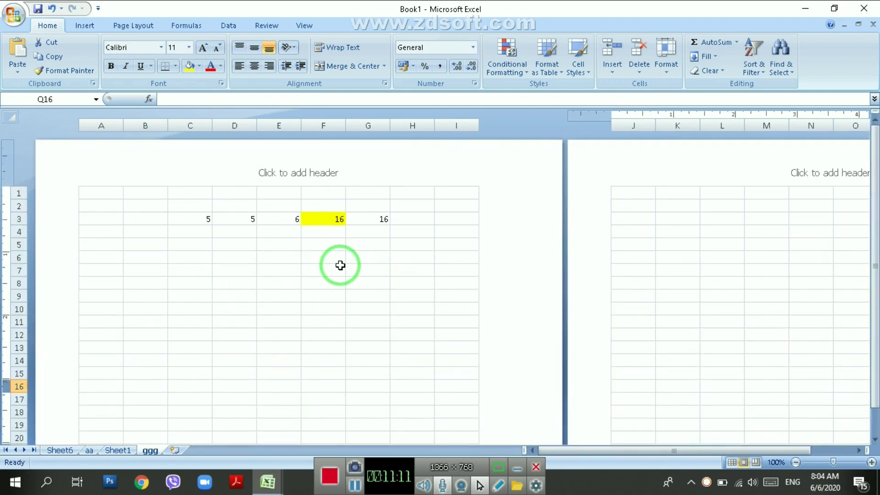
pyautogui.click(132, 26)
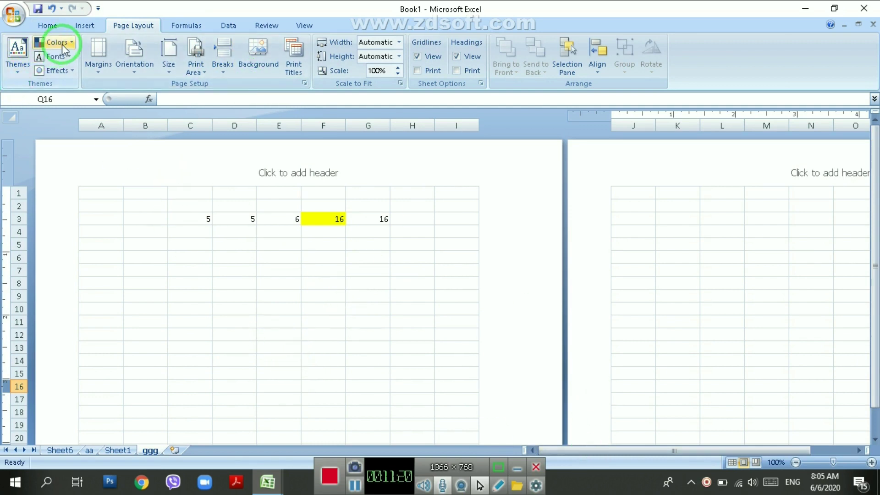
pyautogui.click(46, 27)
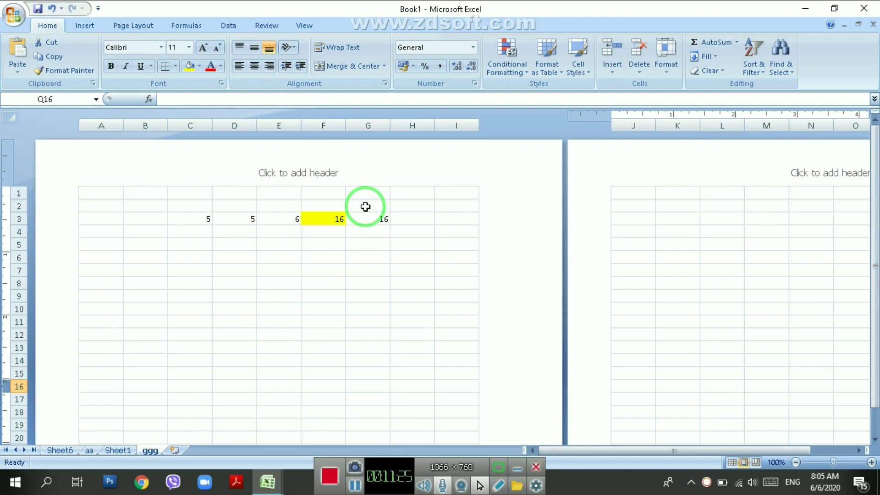
pyautogui.scroll(-5, 385, 218)
pyautogui.scroll(3, 273, 269)
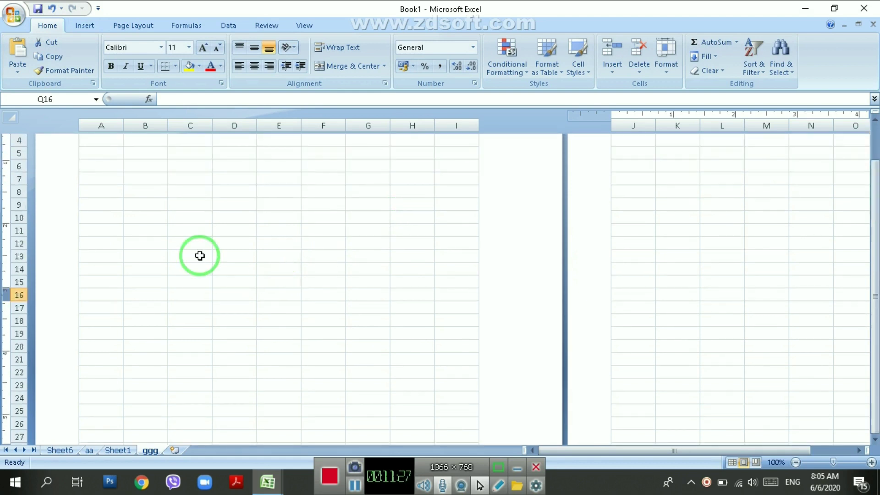
pyautogui.scroll(3, 127, 236)
pyautogui.click(101, 193)
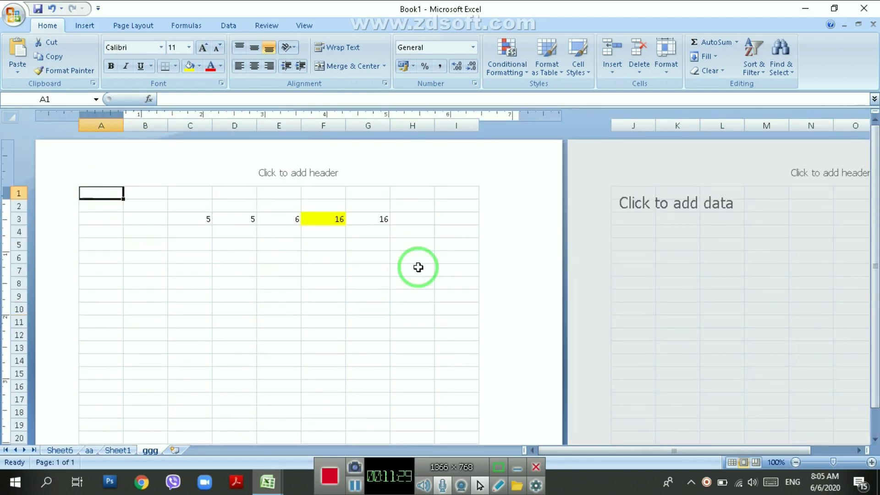
pyautogui.click(732, 462)
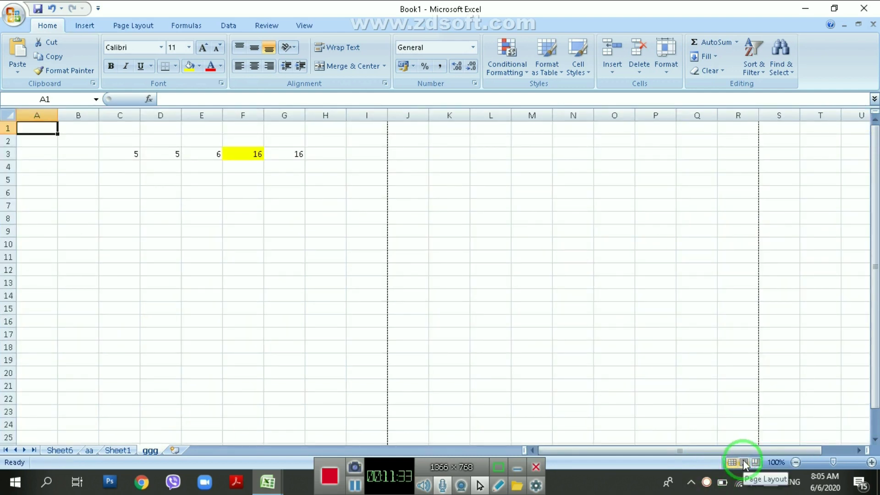
pyautogui.click(743, 462)
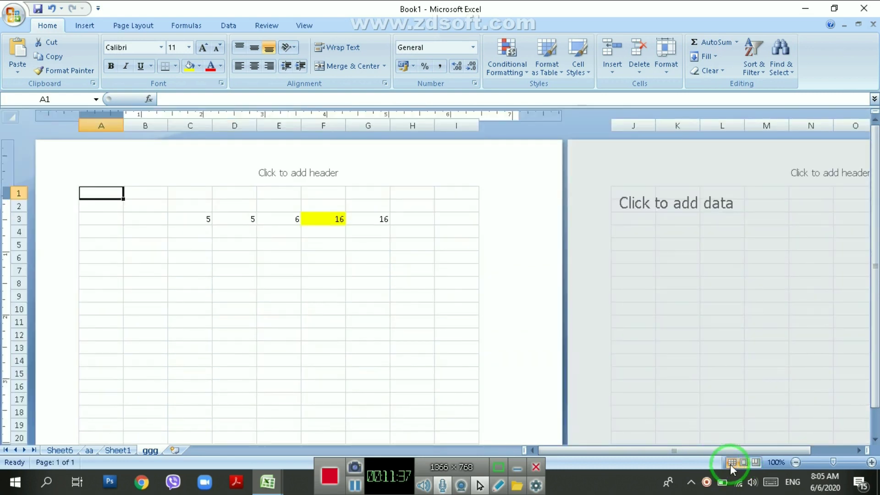
pyautogui.click(731, 463)
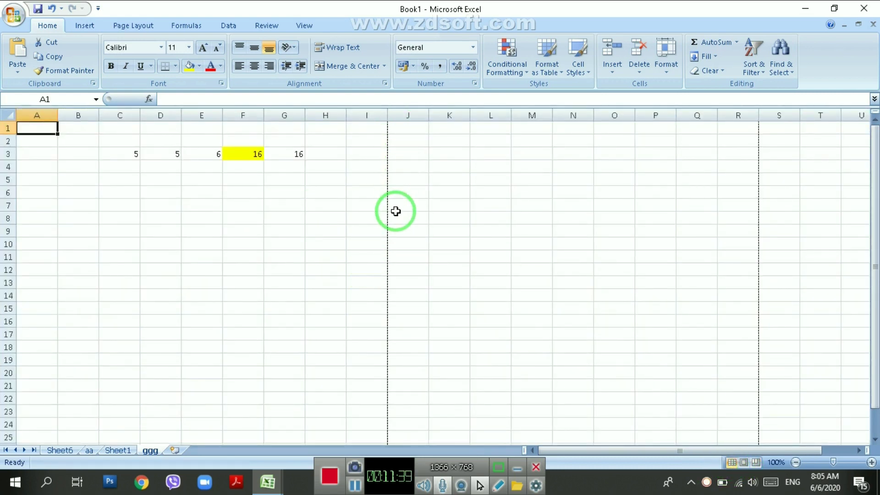
pyautogui.scroll(-3, 319, 345)
pyautogui.scroll(-7, 318, 345)
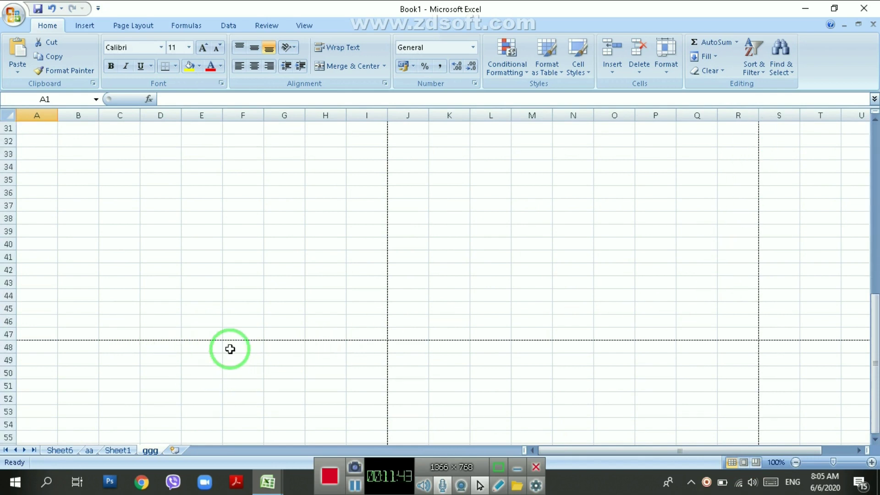
pyautogui.scroll(10, 419, 355)
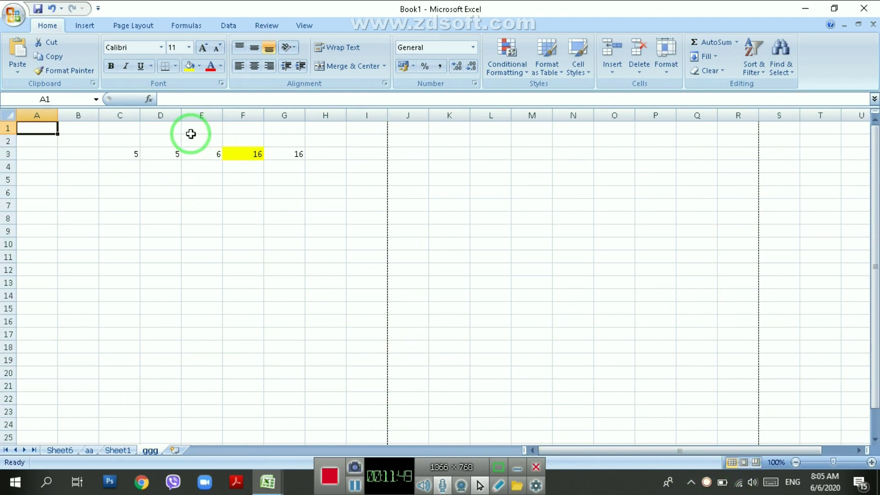
pyautogui.click(744, 462)
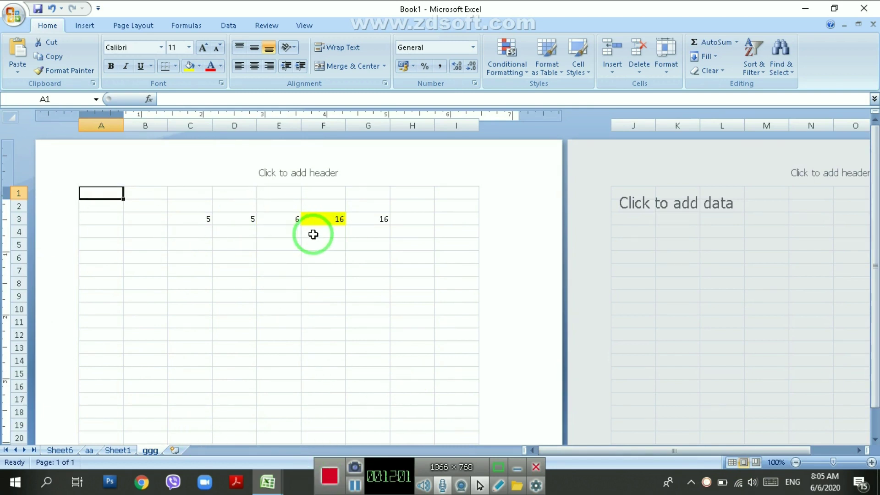
pyautogui.scroll(-4, 272, 227)
pyautogui.scroll(5, 272, 227)
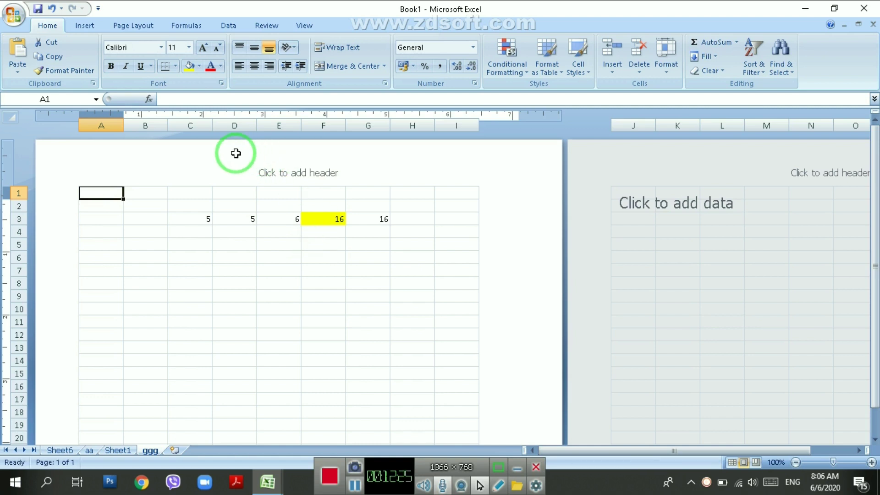
# Start Save As on the Desktop folder with the file name Book1 selected.
pyautogui.click(15, 18)
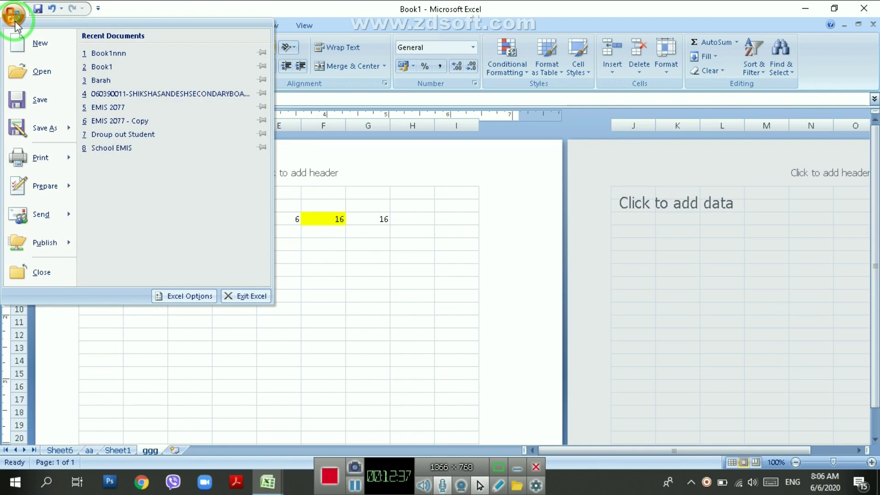
pyautogui.click(39, 100)
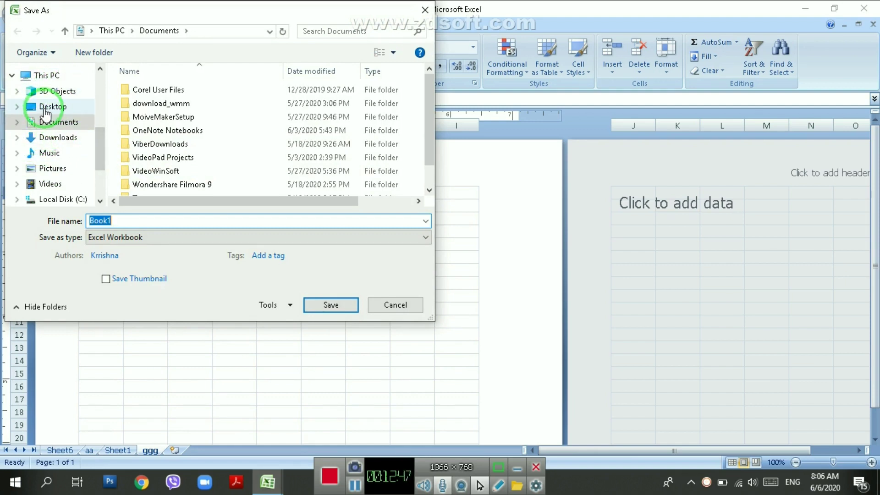
pyautogui.click(46, 110)
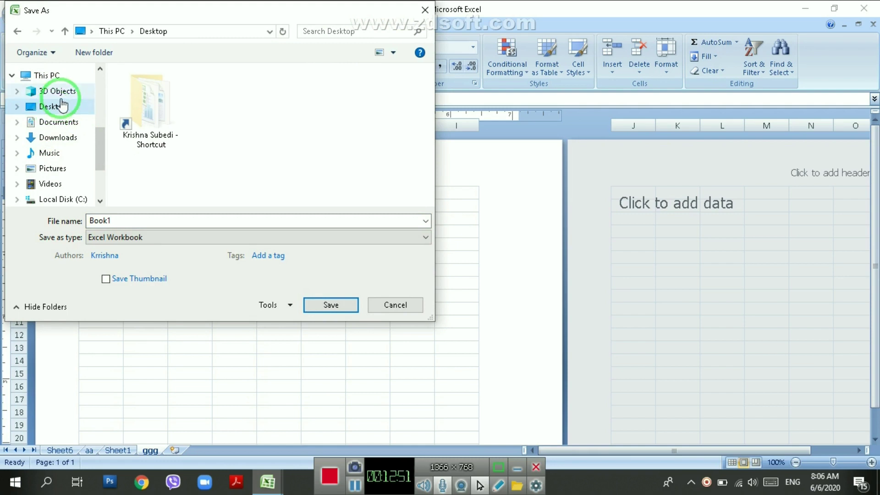
pyautogui.doubleClick(131, 221)
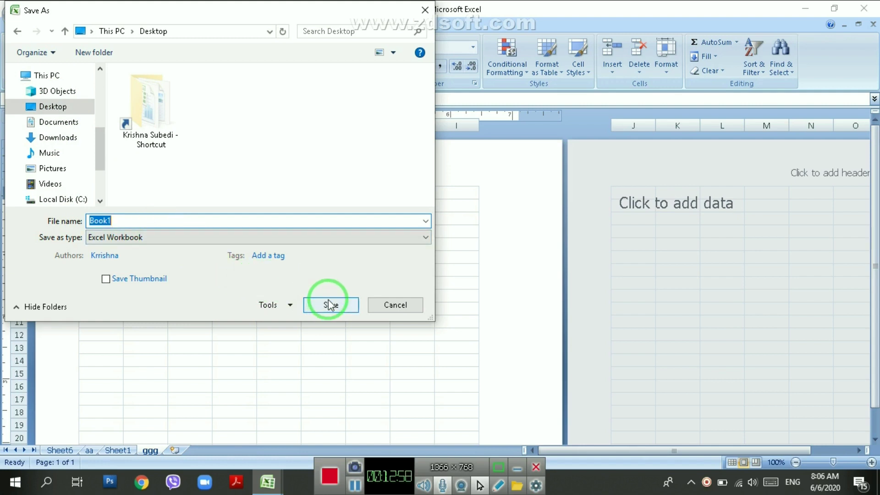
pyautogui.click(290, 306)
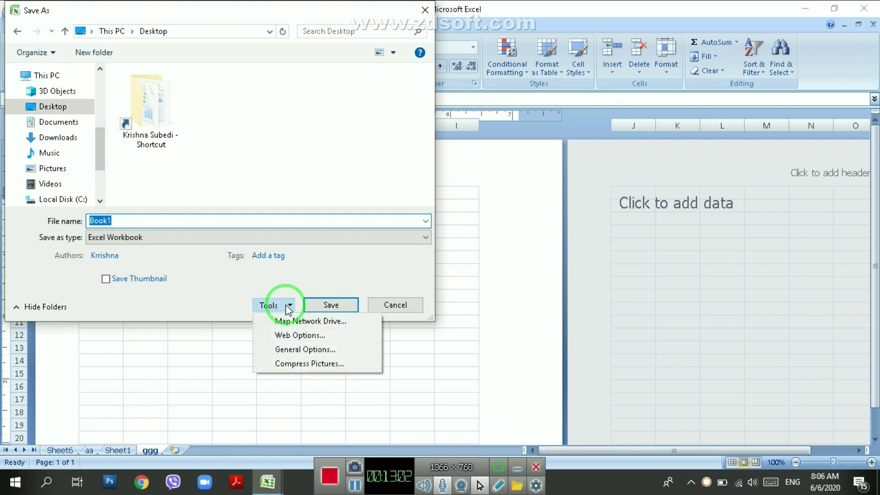
pyautogui.click(300, 349)
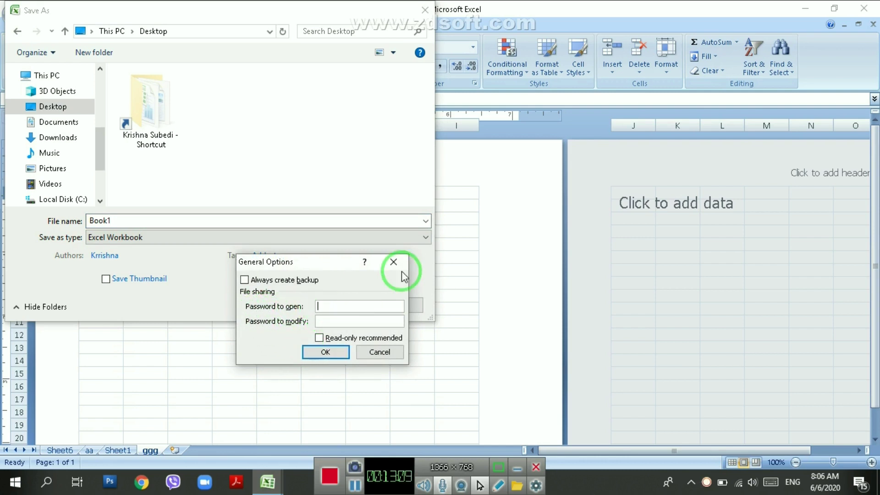
pyautogui.write('*')
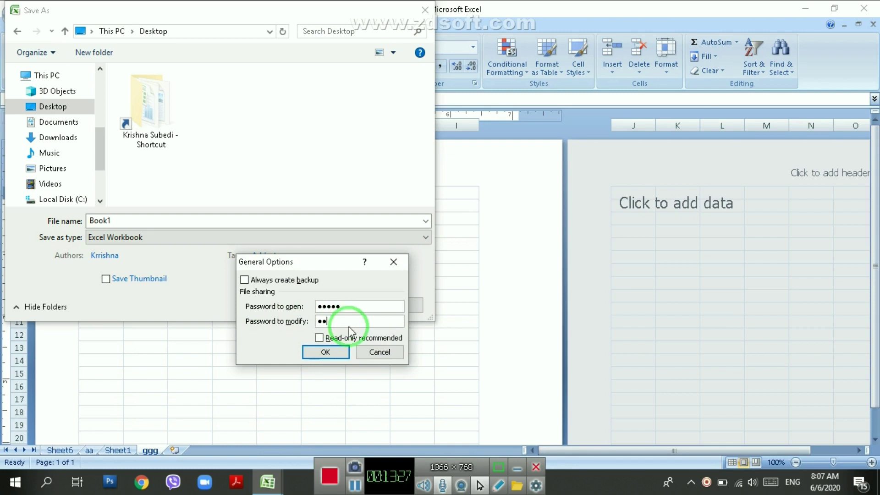
pyautogui.click(324, 352)
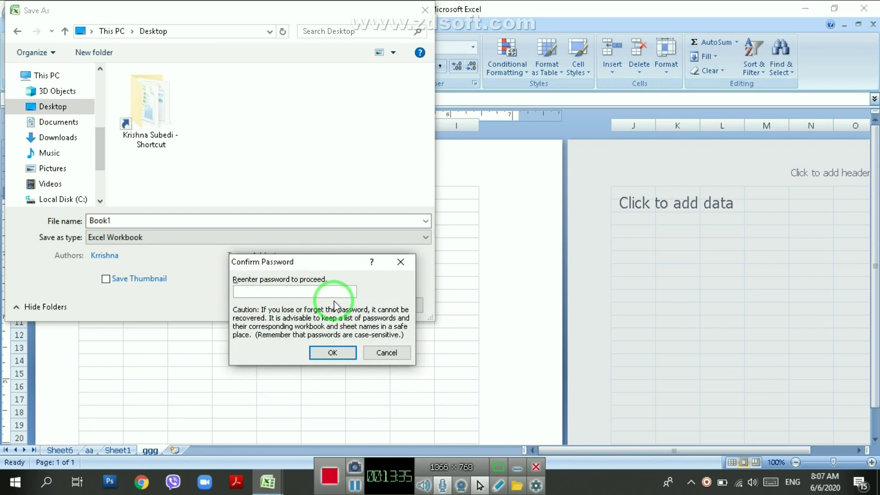
pyautogui.write('●●●')
pyautogui.click(329, 356)
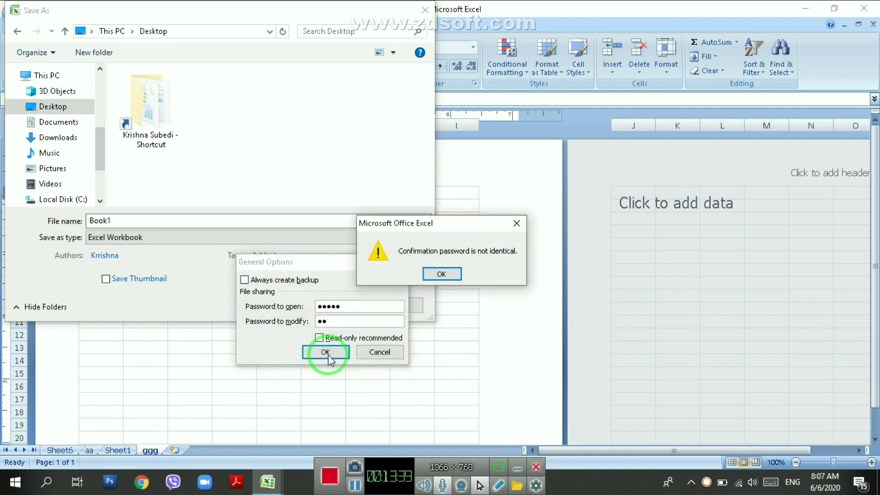
pyautogui.click(443, 274)
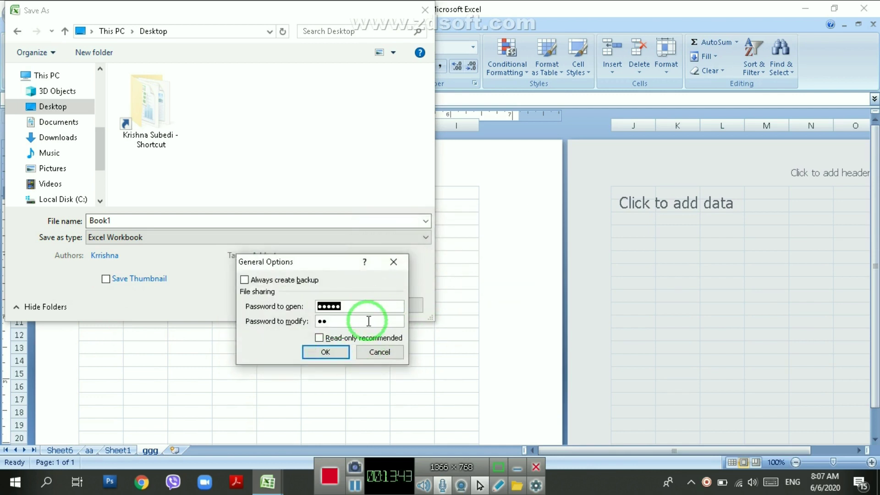
pyautogui.click(337, 351)
pyautogui.write('•')
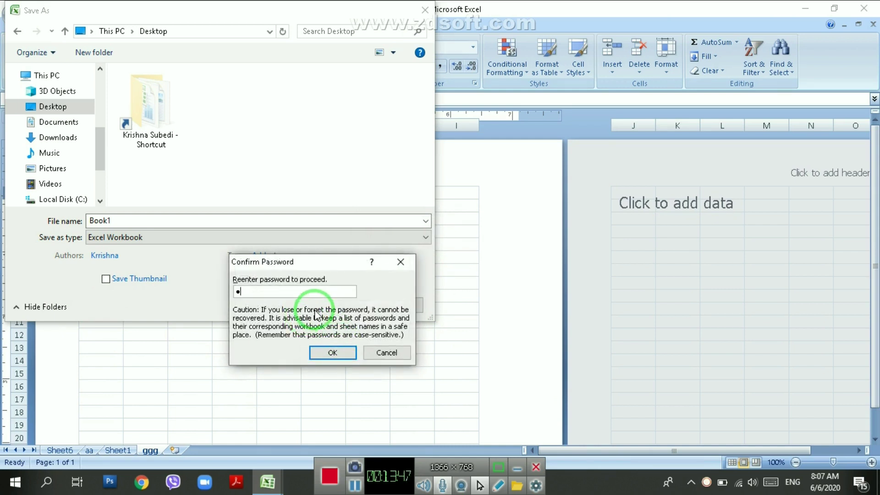
pyautogui.write('••••')
pyautogui.click(248, 224)
pyautogui.click(333, 354)
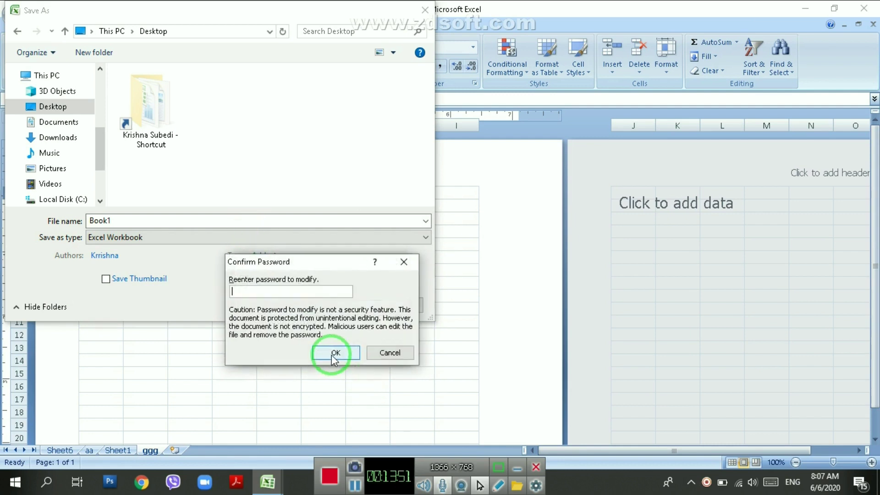
pyautogui.click(248, 289)
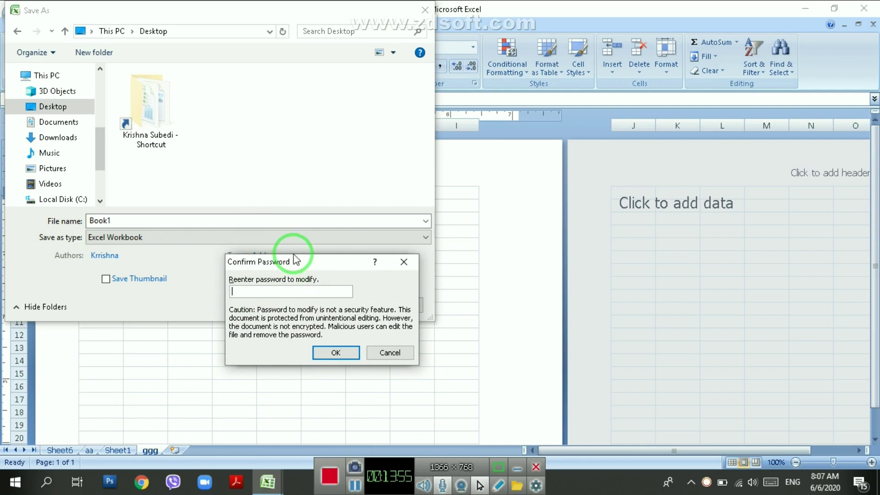
pyautogui.click(403, 262)
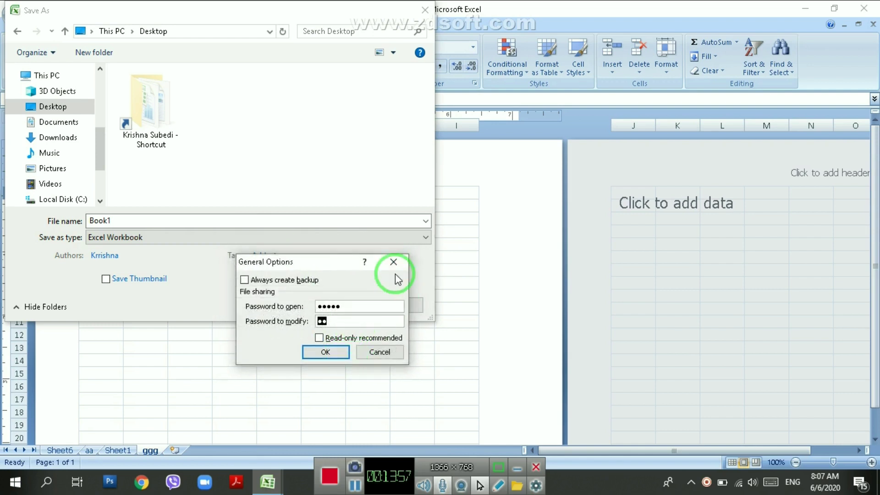
pyautogui.click(395, 260)
# Set a password to open and a password to modify in General Options, confirm both, and save Book1.
pyautogui.click(285, 305)
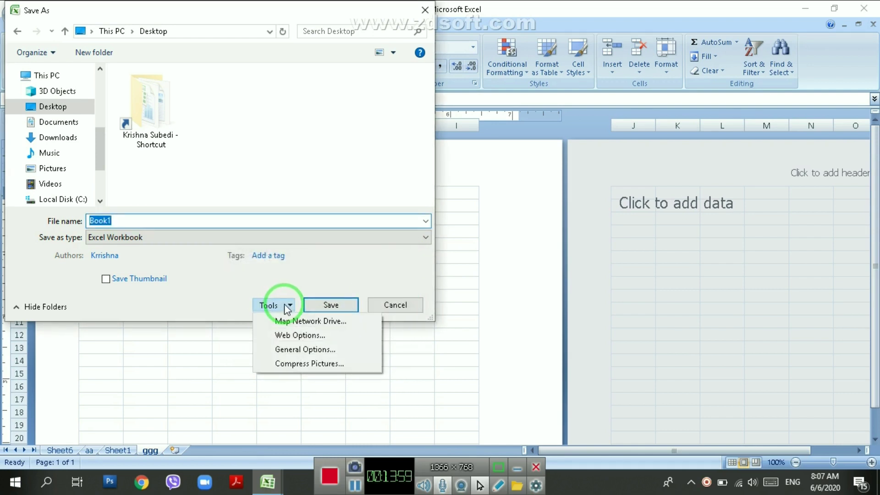
pyautogui.click(294, 348)
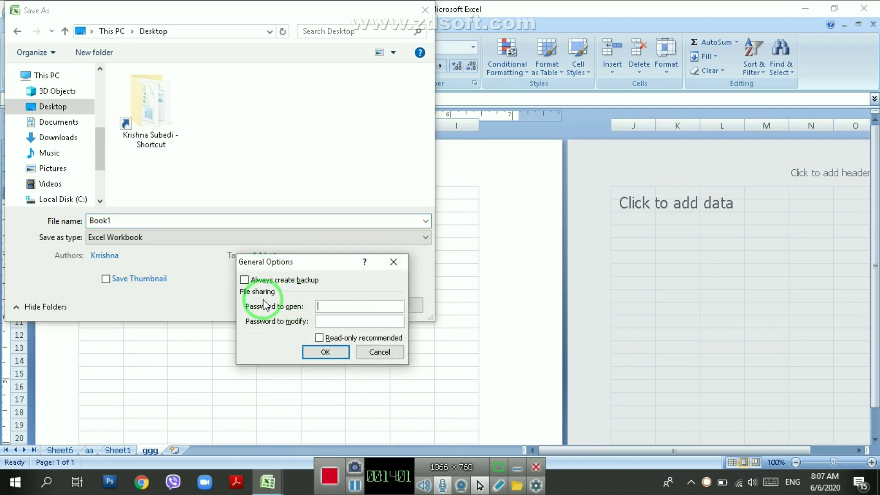
pyautogui.write('•••••')
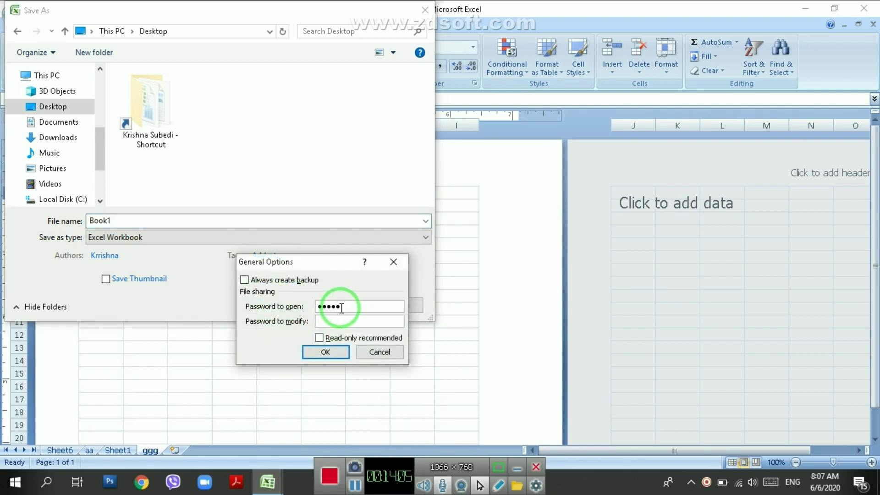
pyautogui.click(343, 320)
pyautogui.write('••')
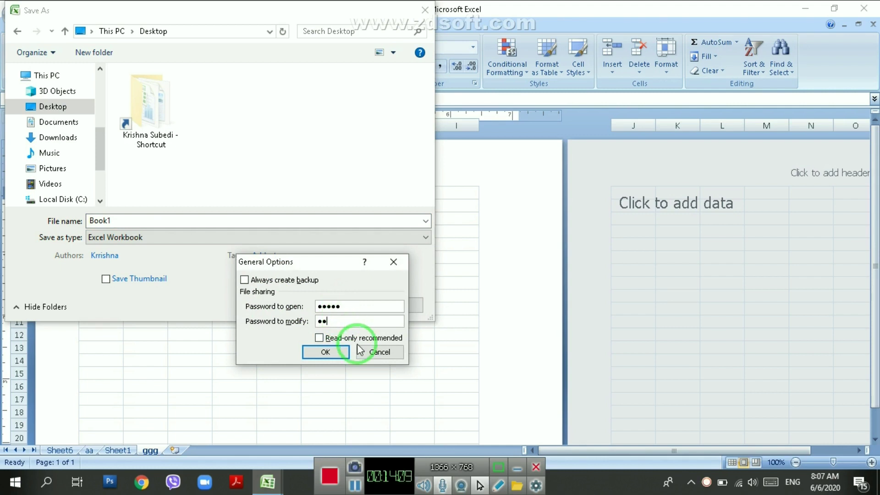
pyautogui.click(326, 352)
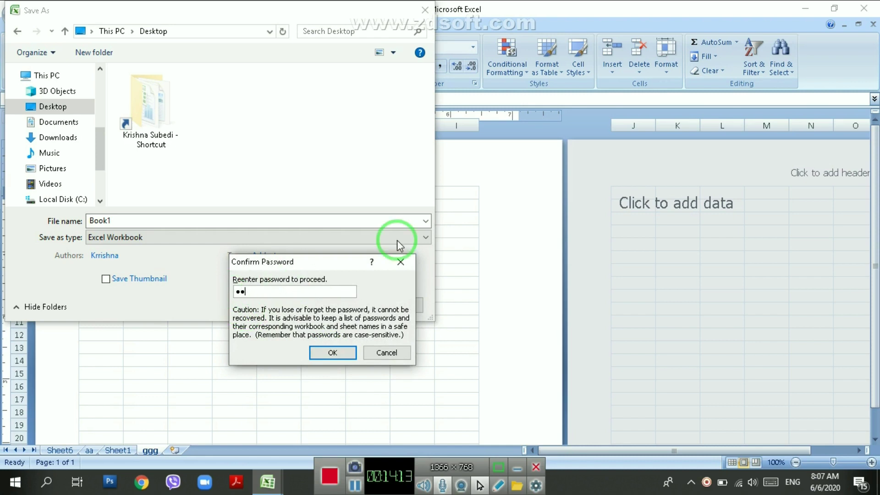
pyautogui.write('•••••')
pyautogui.click(333, 352)
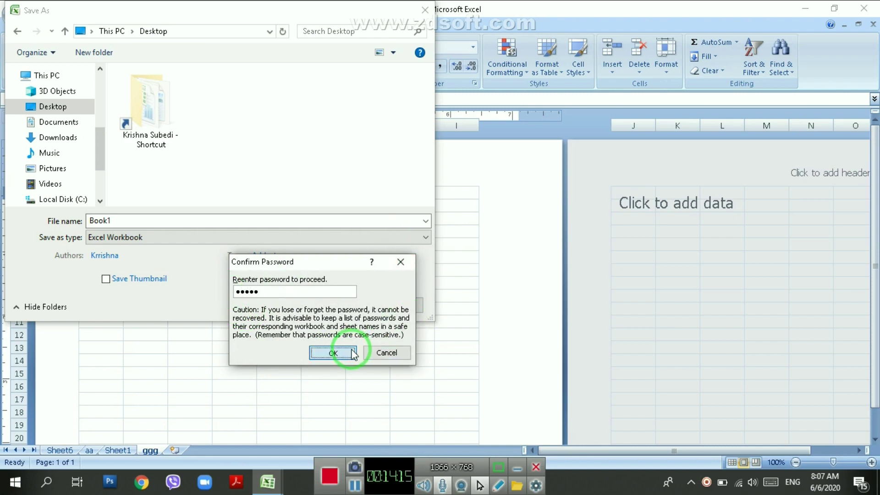
pyautogui.write('••')
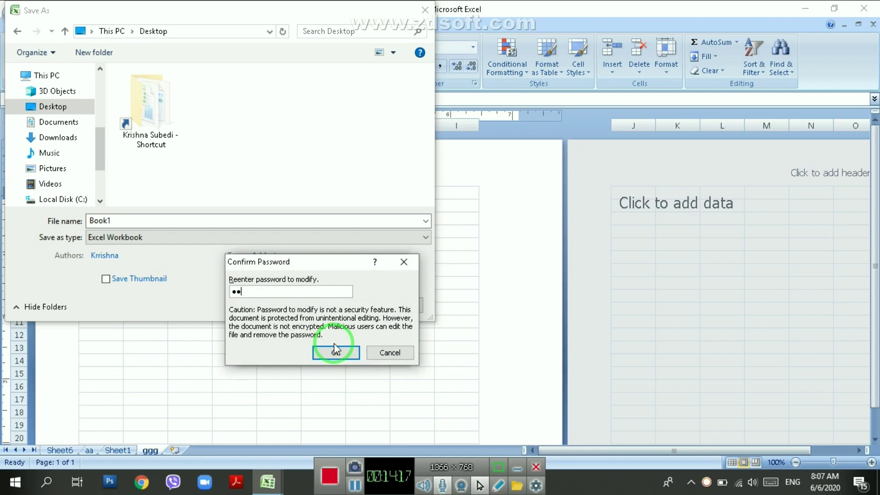
pyautogui.click(341, 353)
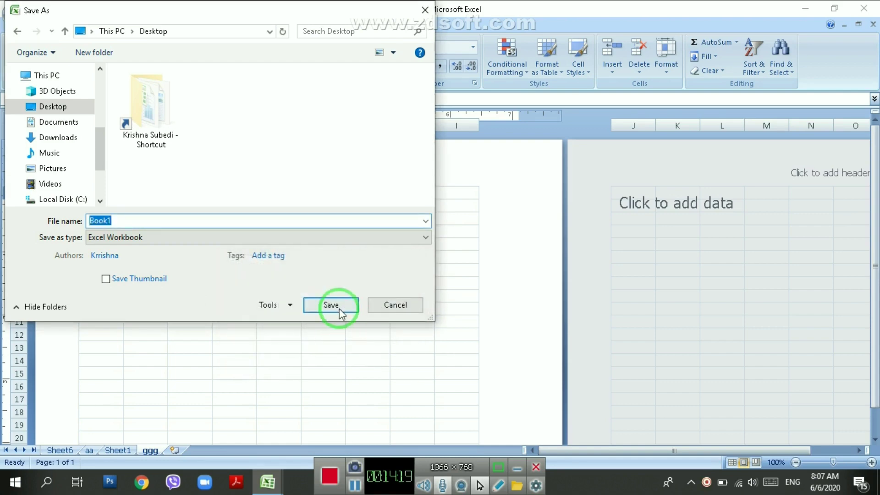
pyautogui.click(337, 305)
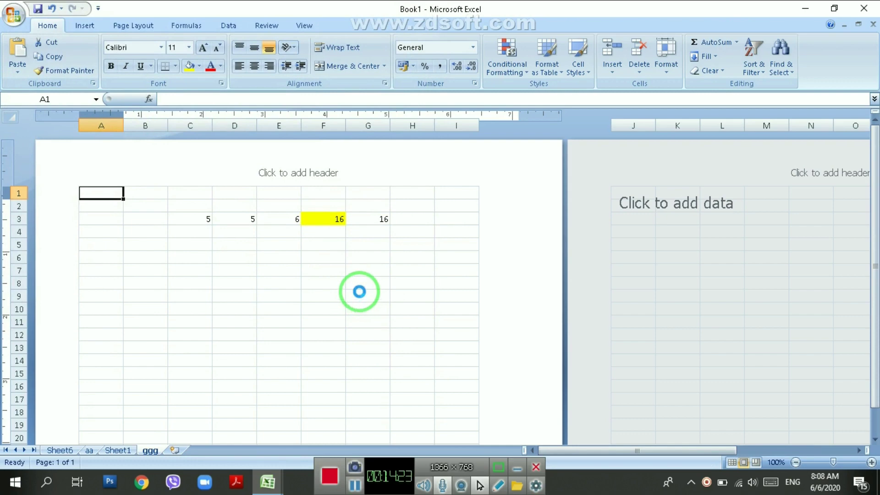
# Close Excel without saving Book2 and select Book1 on the desktop.
pyautogui.click(862, 6)
pyautogui.click(861, 7)
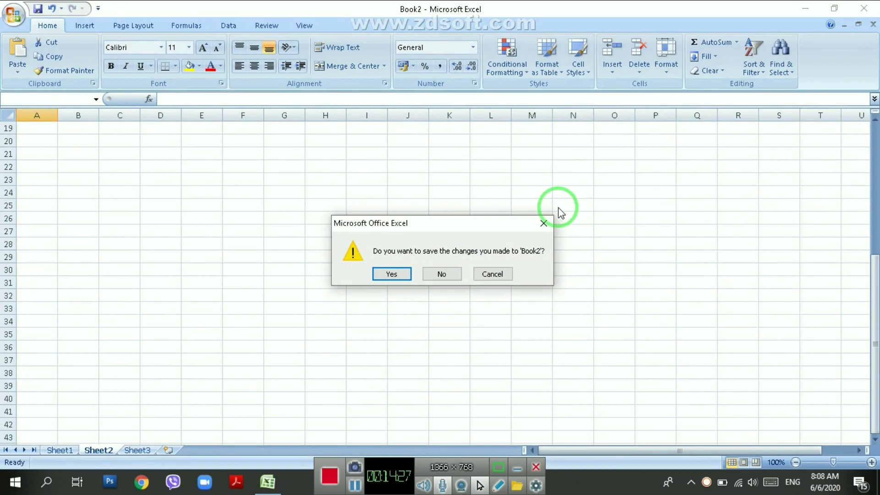
pyautogui.click(450, 268)
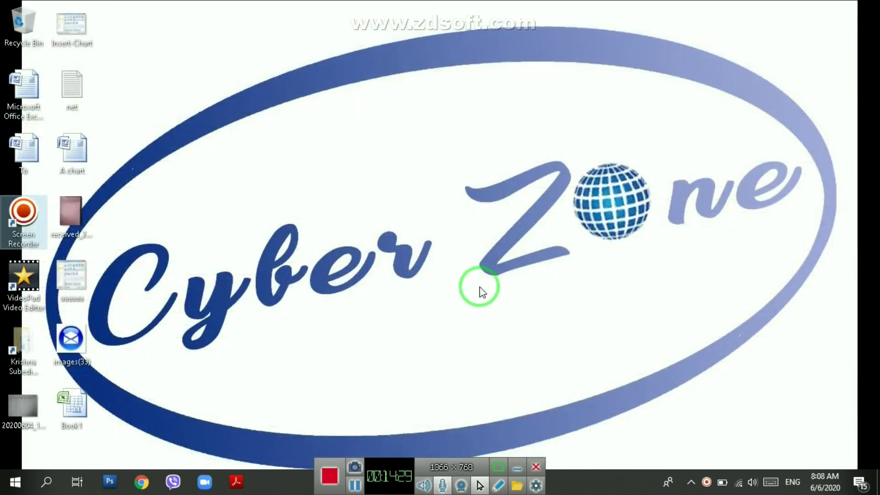
pyautogui.click(71, 406)
# Reopen Book1 with its open and modify passwords, select cell F12, then close Excel.
pyautogui.doubleClick(72, 405)
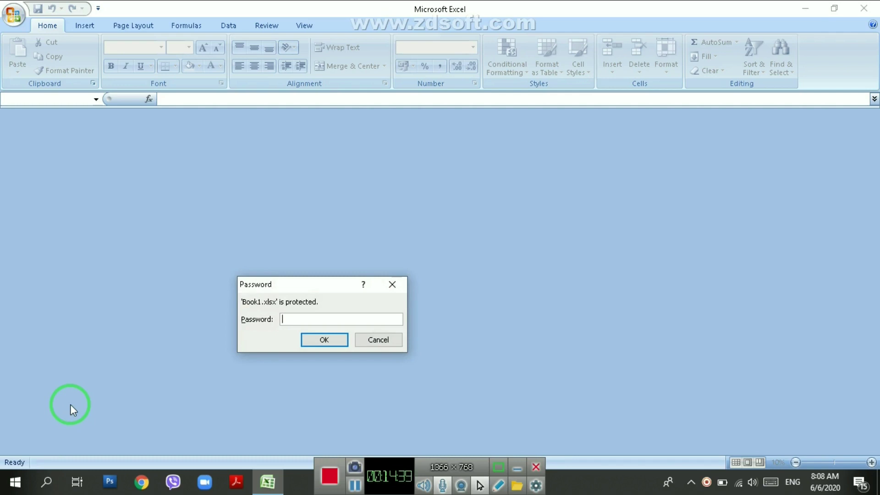
pyautogui.write('345')
pyautogui.press('Return')
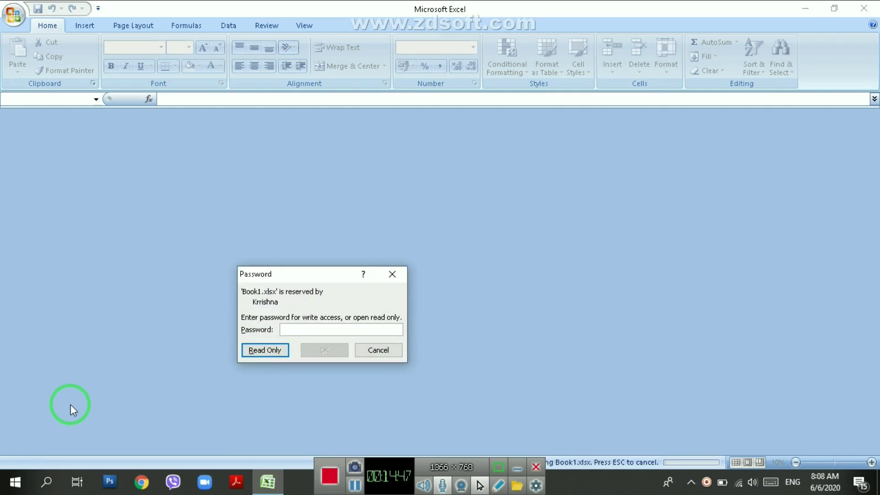
pyautogui.write('1')
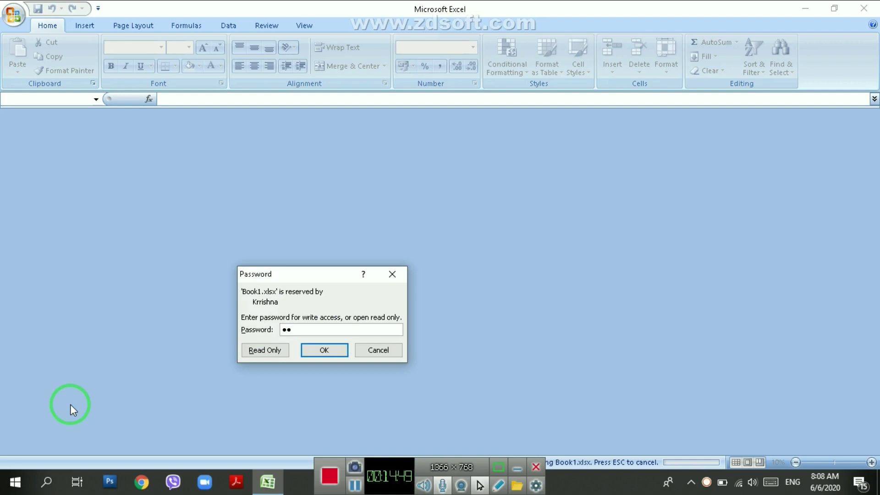
pyautogui.click(324, 350)
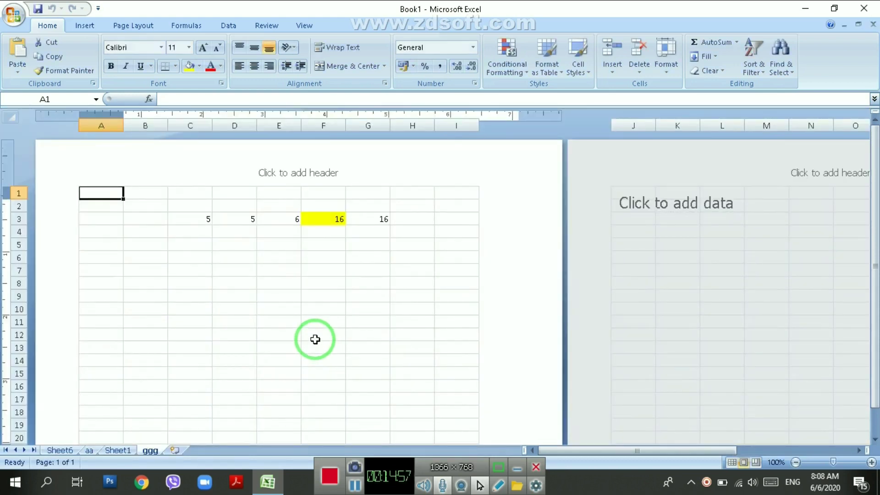
pyautogui.click(315, 340)
pyautogui.click(860, 6)
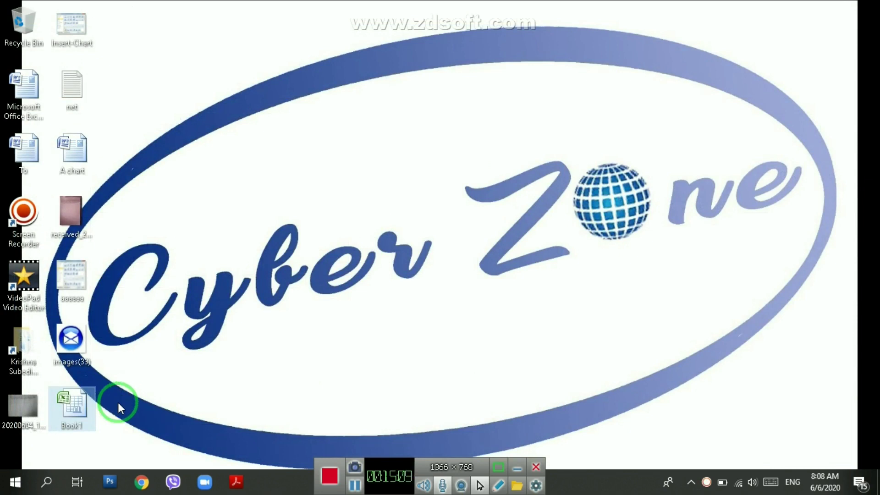
pyautogui.moveTo(78, 412)
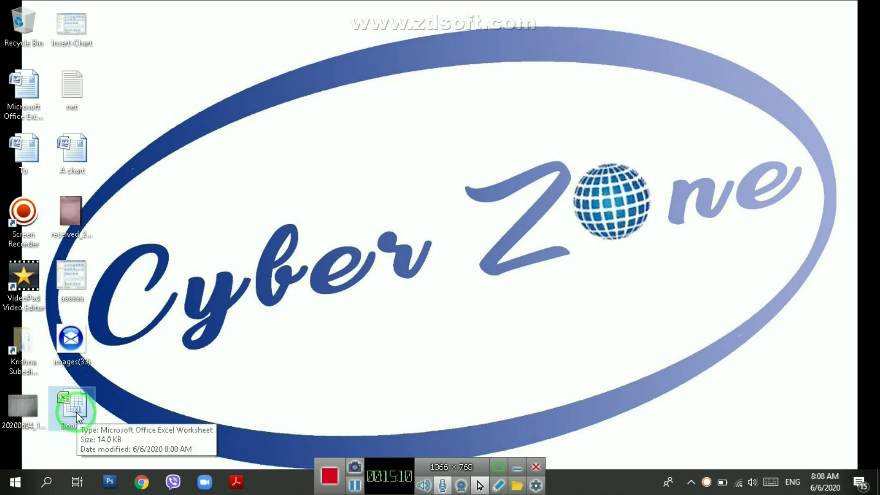